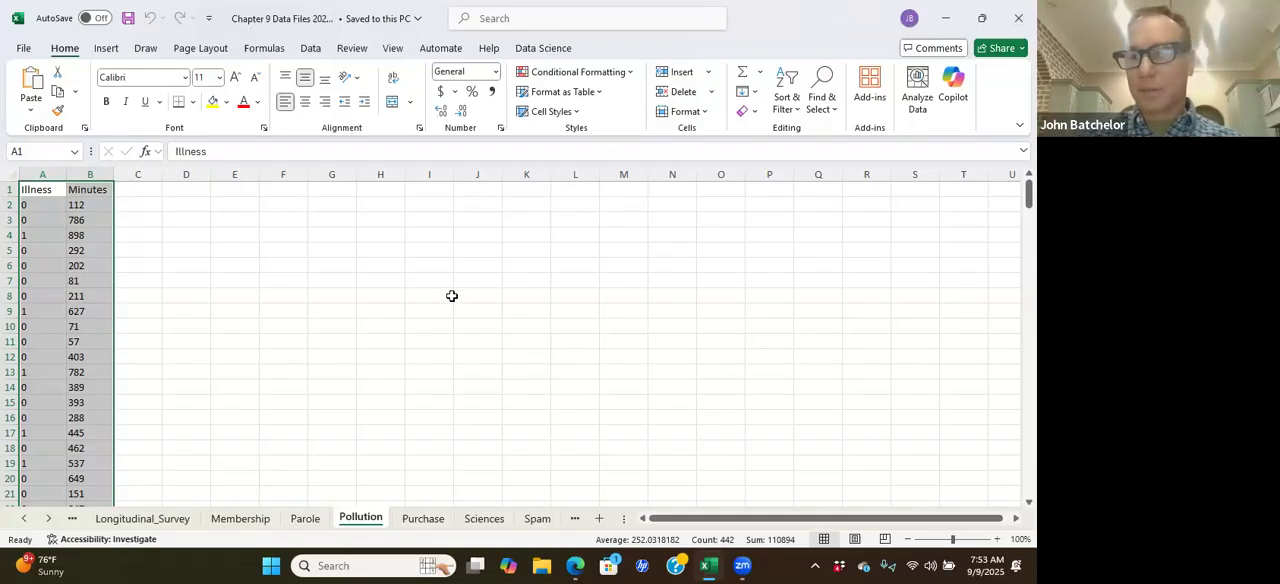
Step: Copy the Illness and Minutes data in A1:B221 of the Pollution sheet into a new blank workbook, starting at A1
left_click(248, 218)
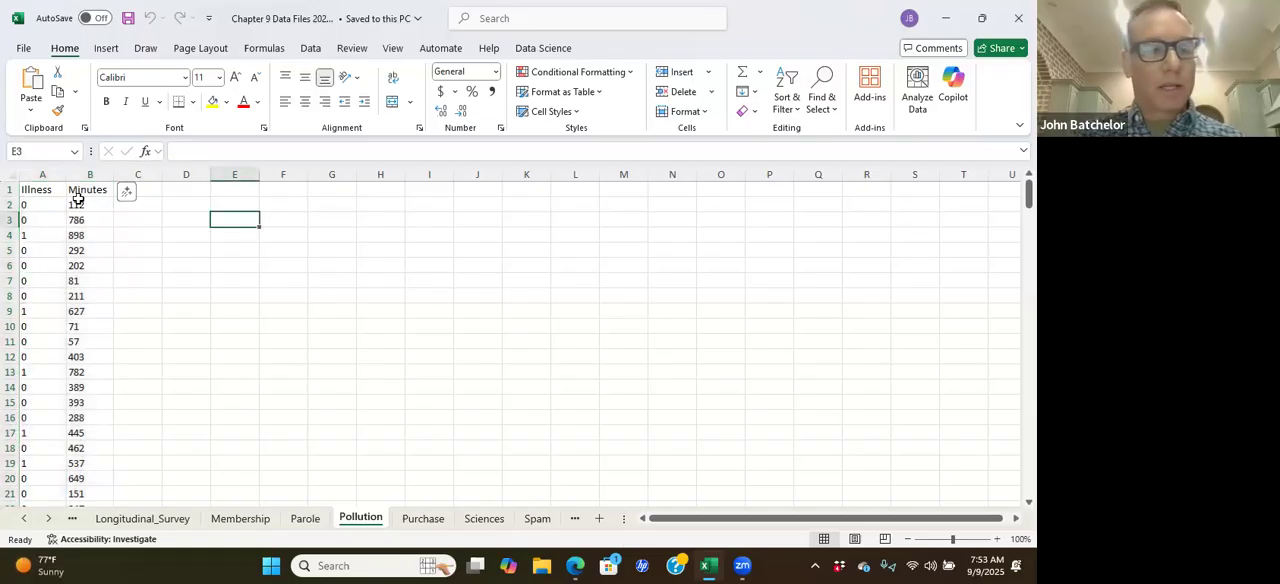
left_click_drag(60, 193, 88, 466)
key("ctrl+c")
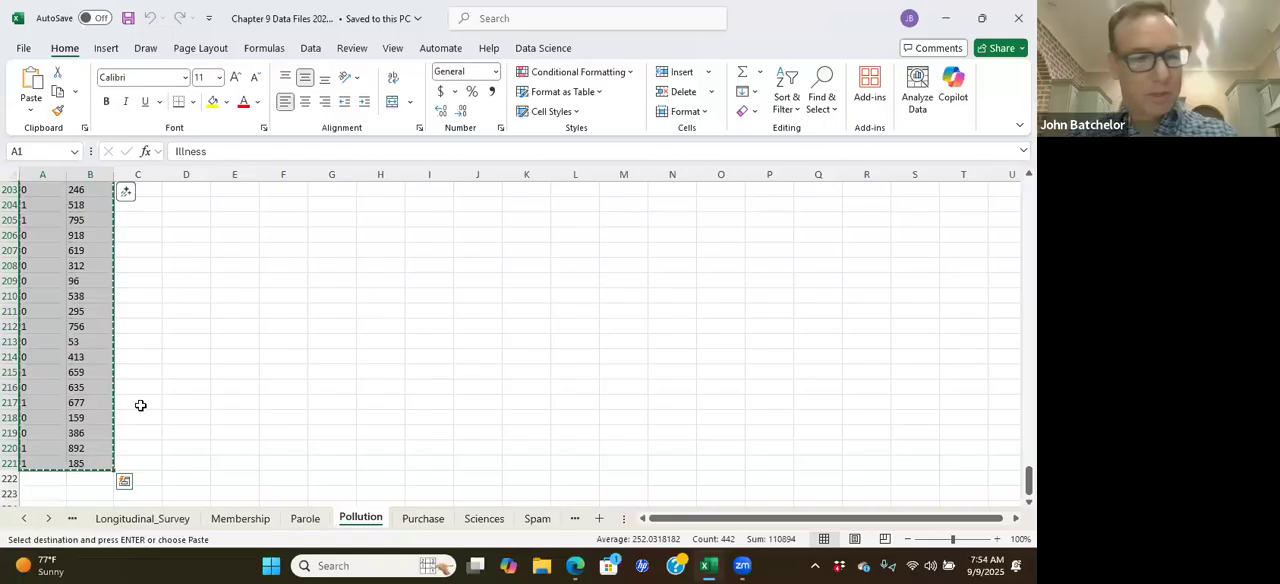
left_click(24, 50)
left_click(45, 118)
left_click(244, 164)
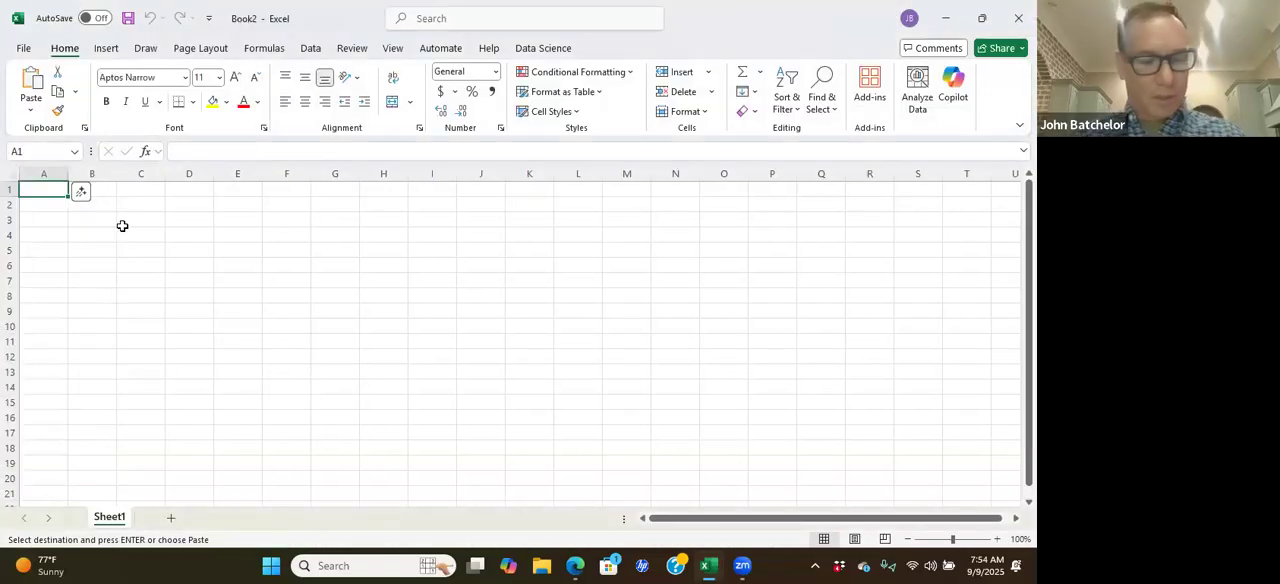
key("ctrl+v")
left_click(201, 226)
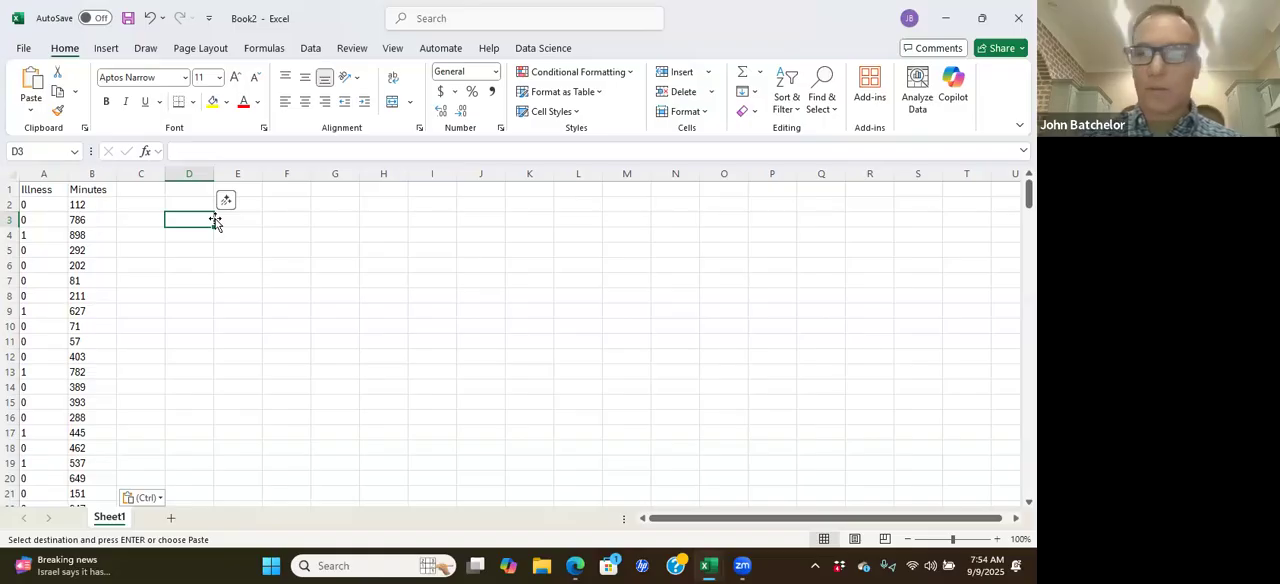
Step: Start a Logistic Regression classification on the pasted data with Minutes as the selected variable and Illness as the output variable
left_click(103, 190)
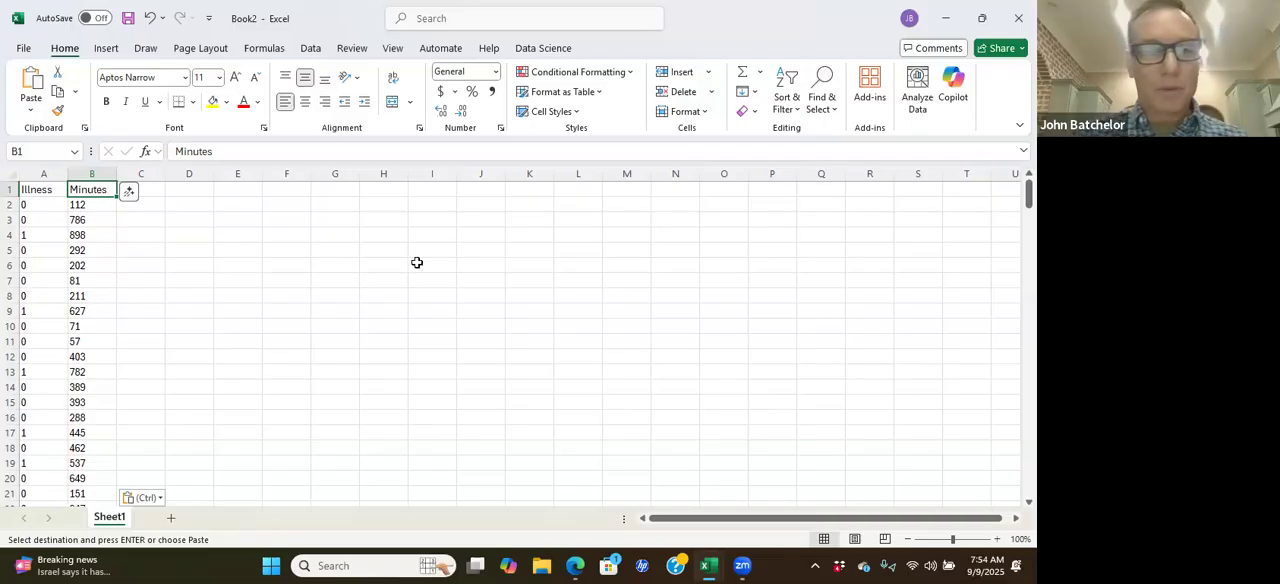
left_click(545, 48)
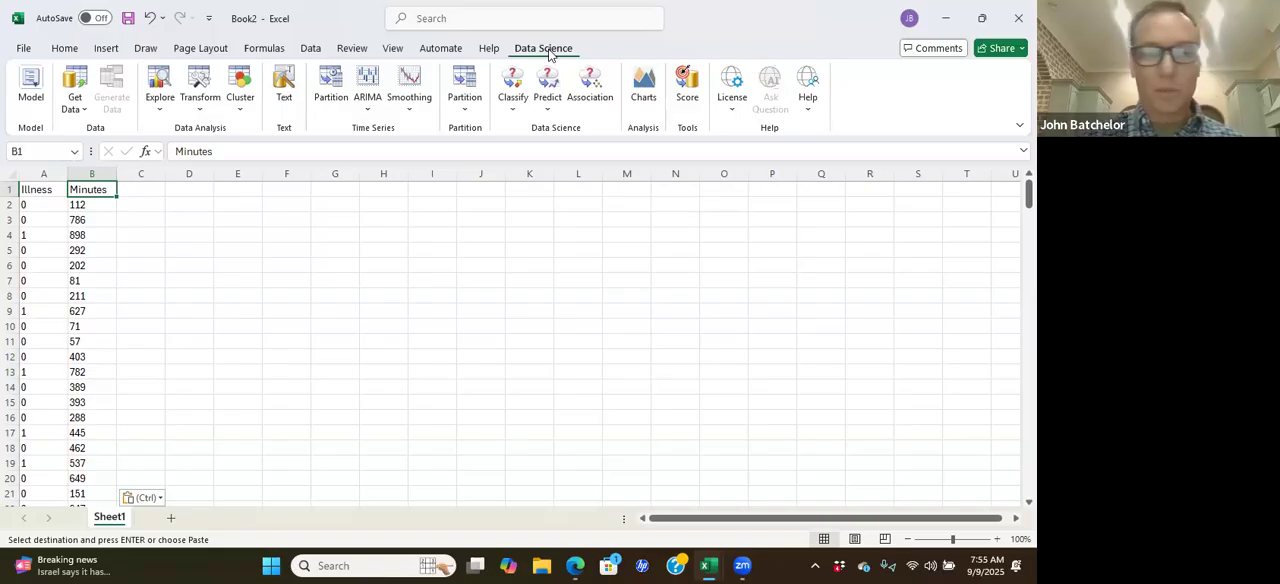
left_click(513, 110)
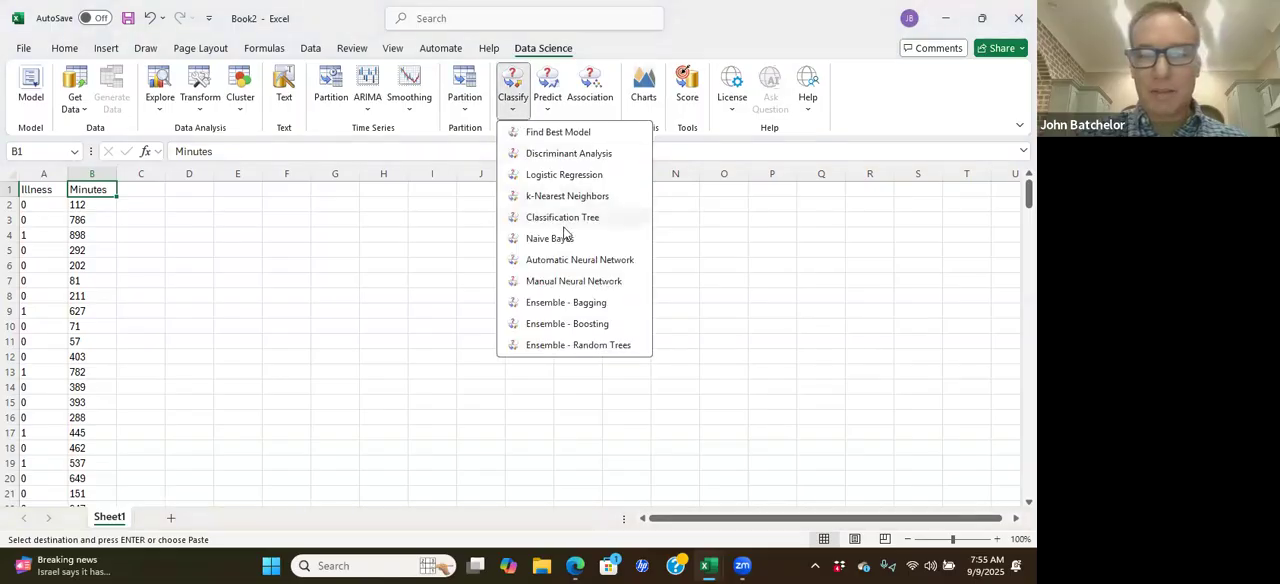
left_click(567, 175)
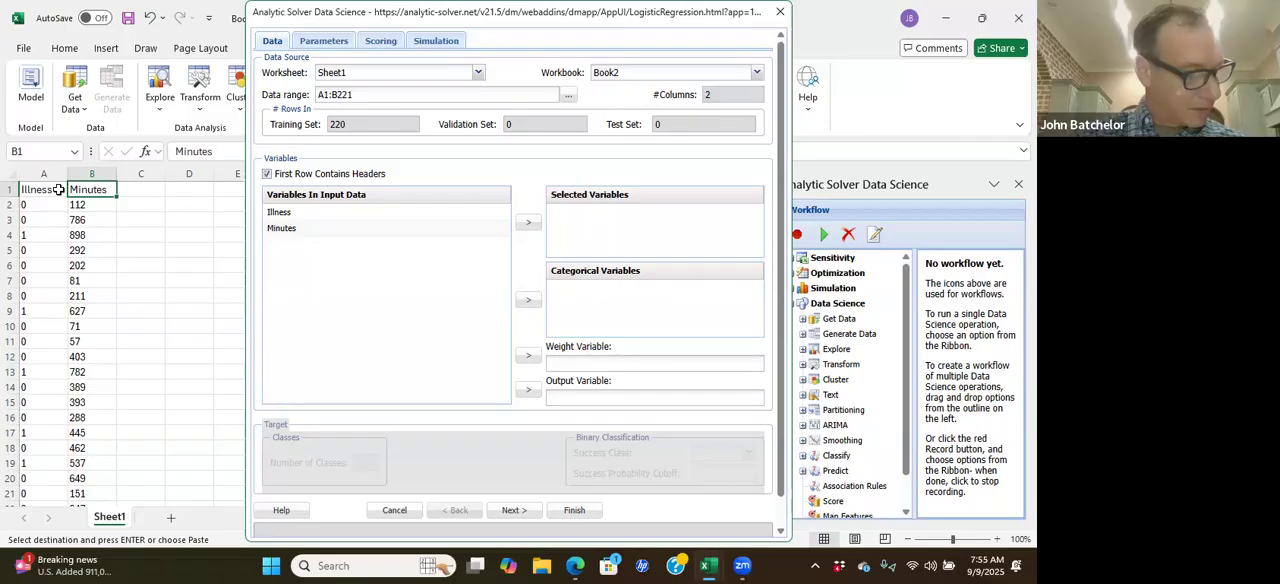
left_click(295, 230)
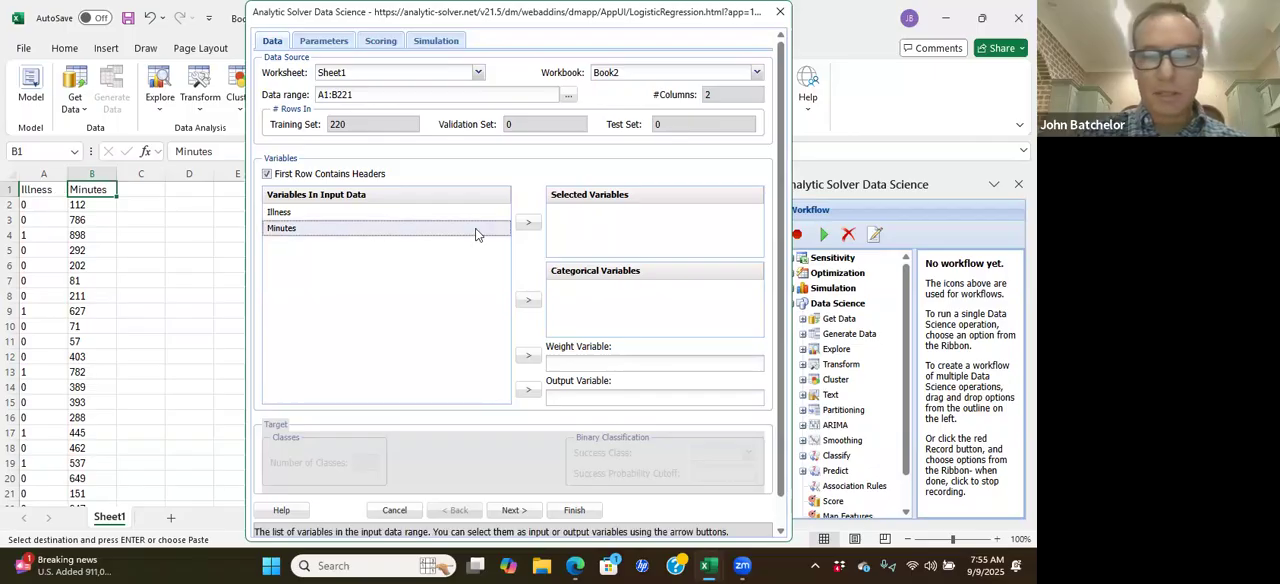
left_click(527, 224)
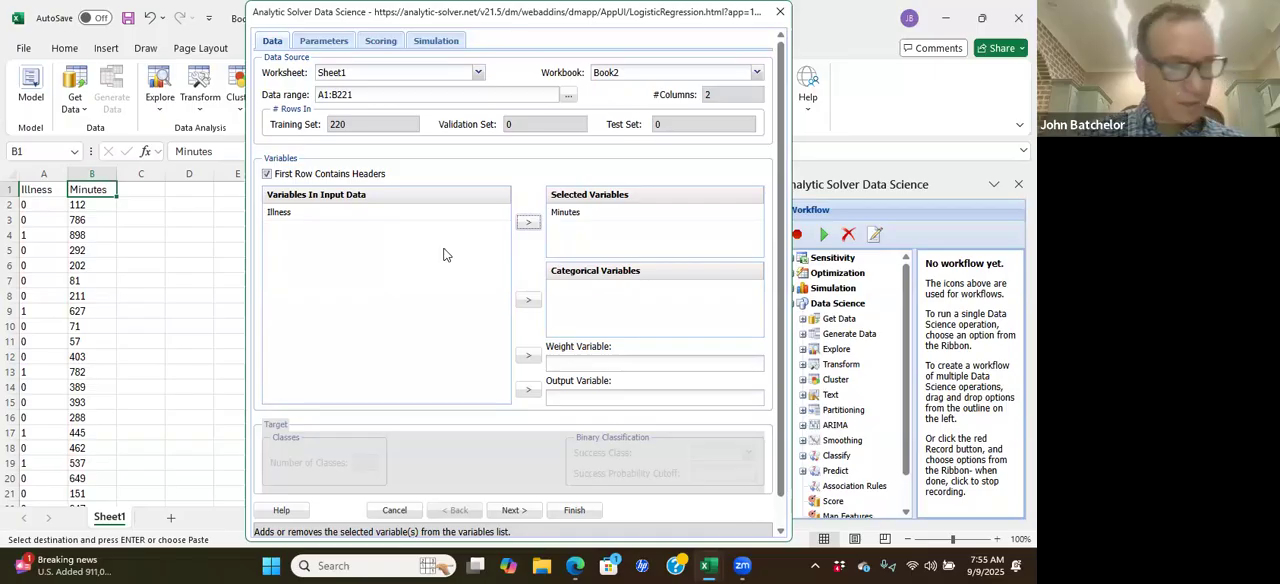
left_click(311, 215)
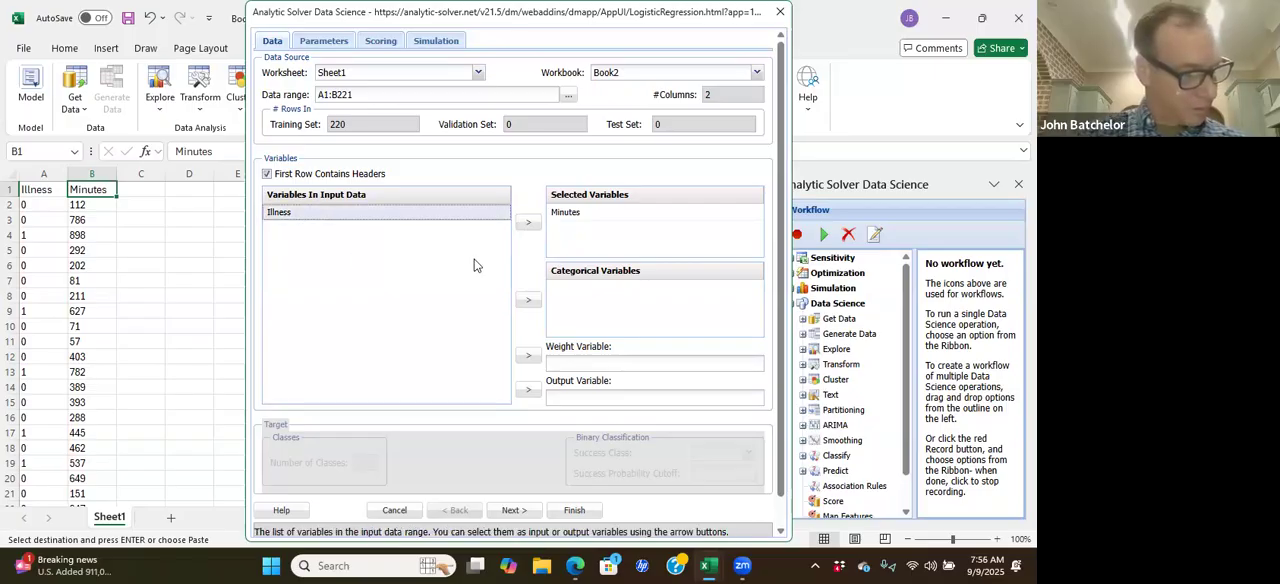
left_click(531, 393)
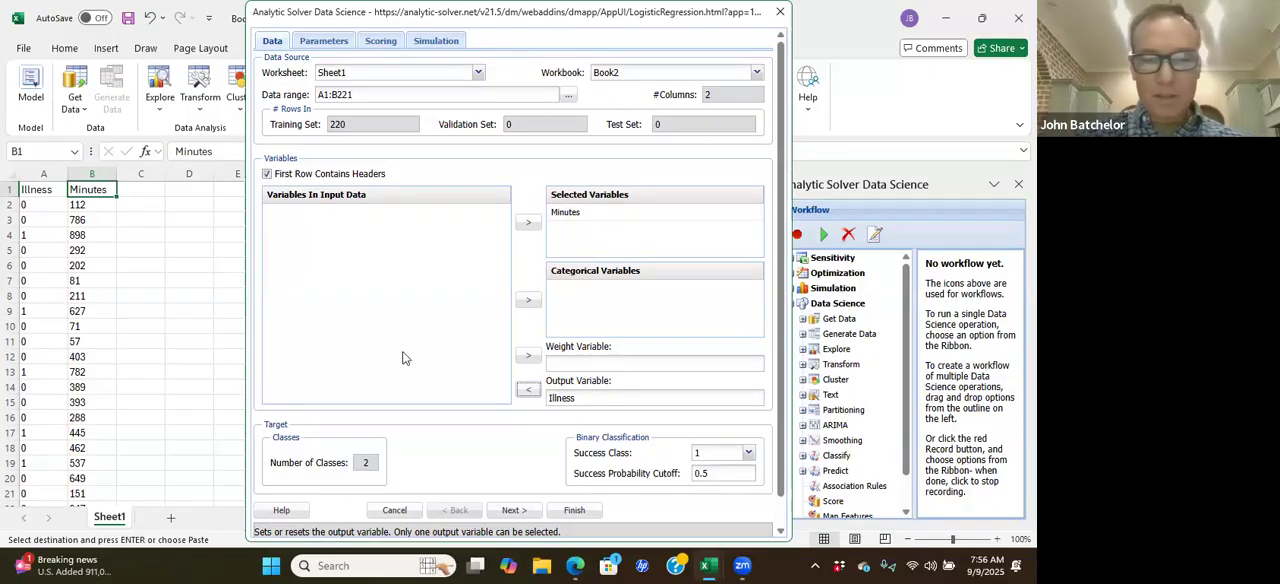
Step: Include the Variance-Covariance Matrix in the regression display and run the logistic regression with the default scoring options
left_click(513, 510)
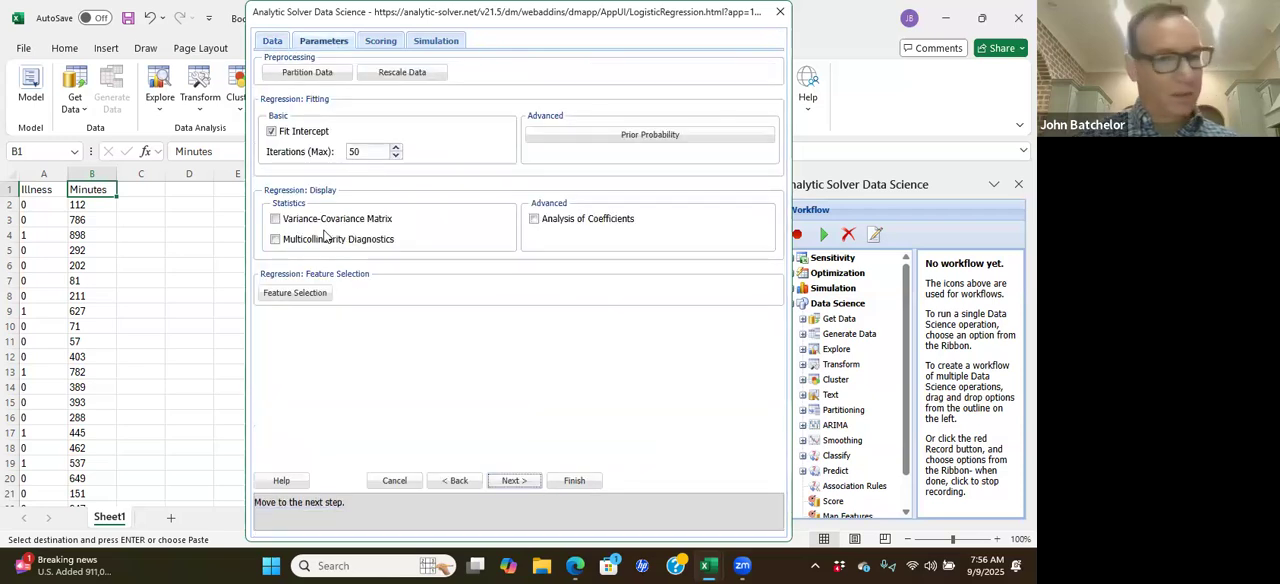
left_click(277, 220)
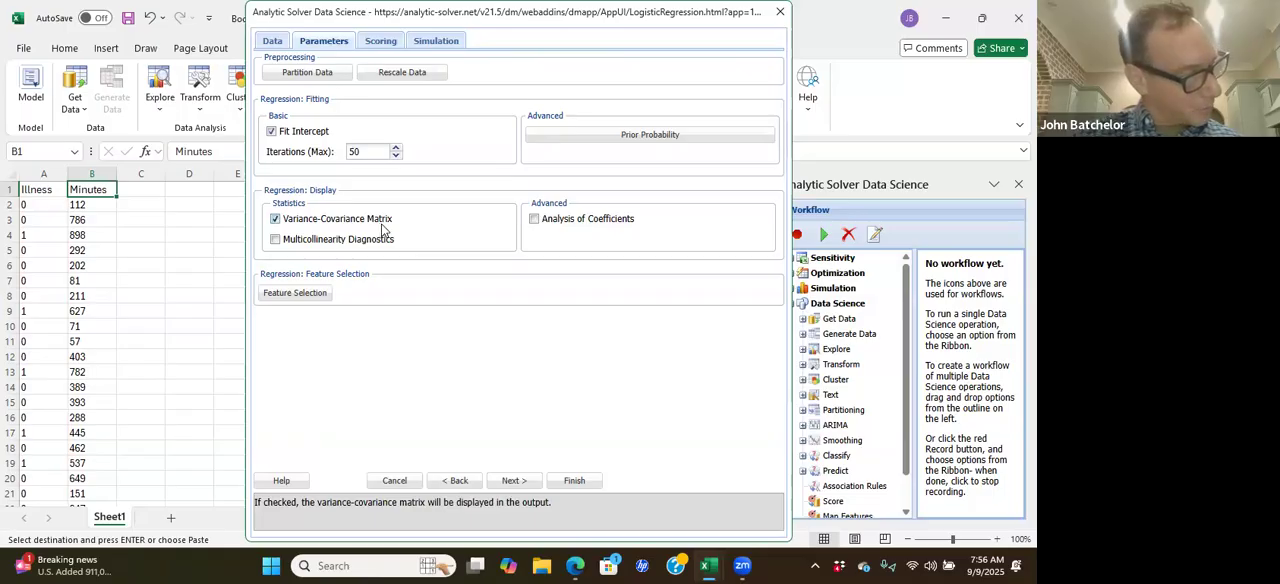
left_click(514, 480)
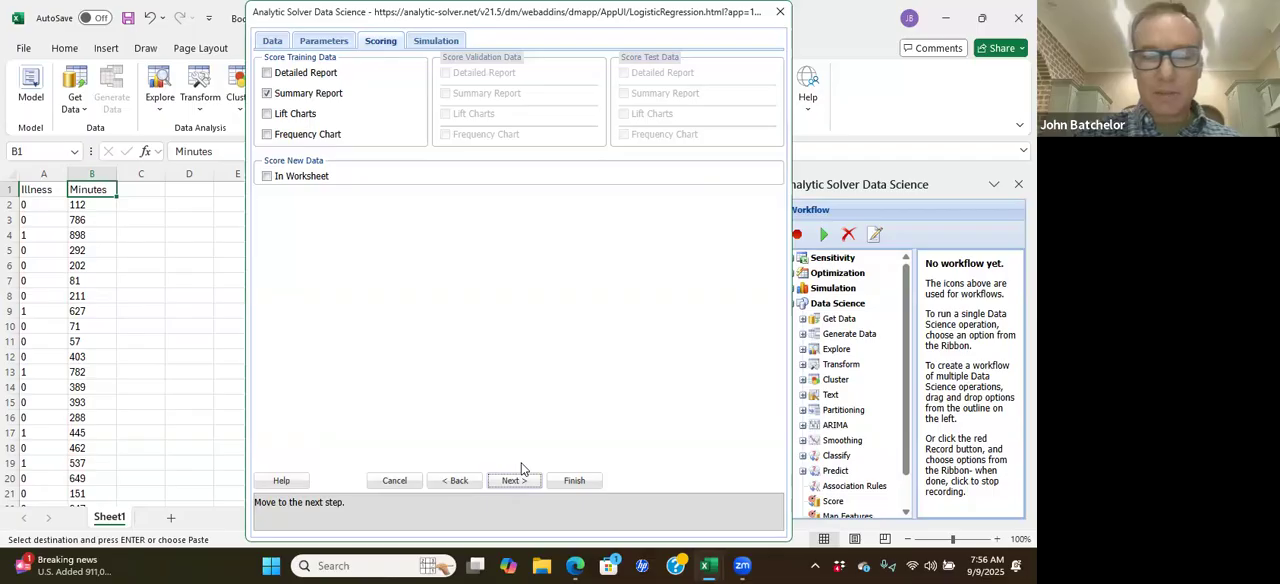
left_click(574, 480)
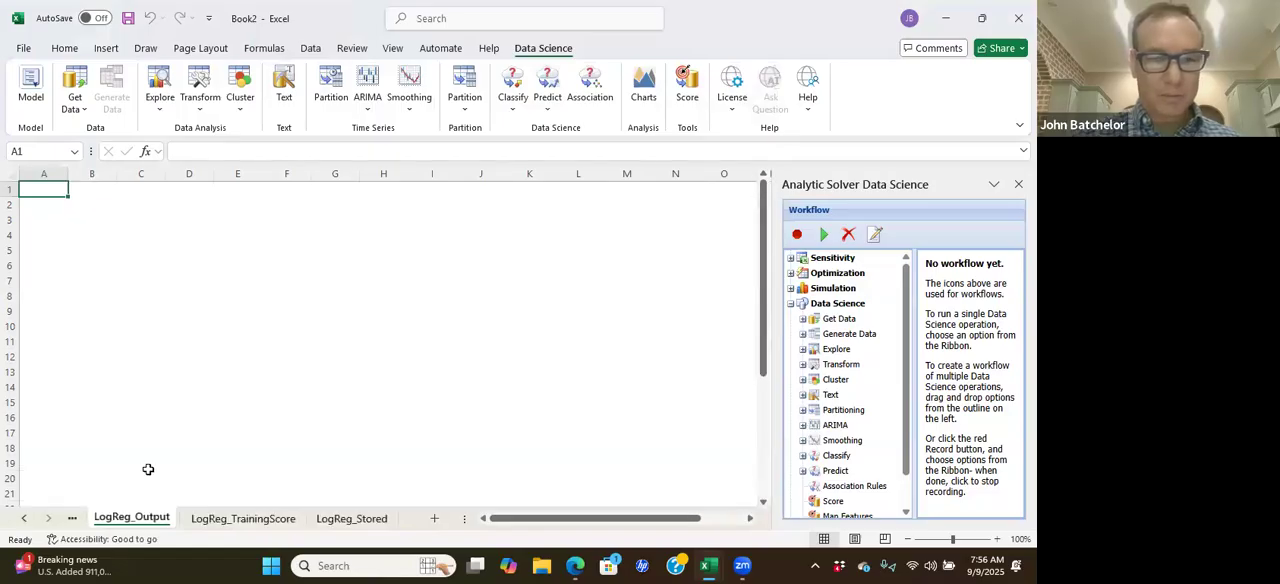
Step: Examine the logistic regression output, including the regression summary, predictor screening, coefficients and variance-covariance matrix
scroll(245, 405, "down", 7)
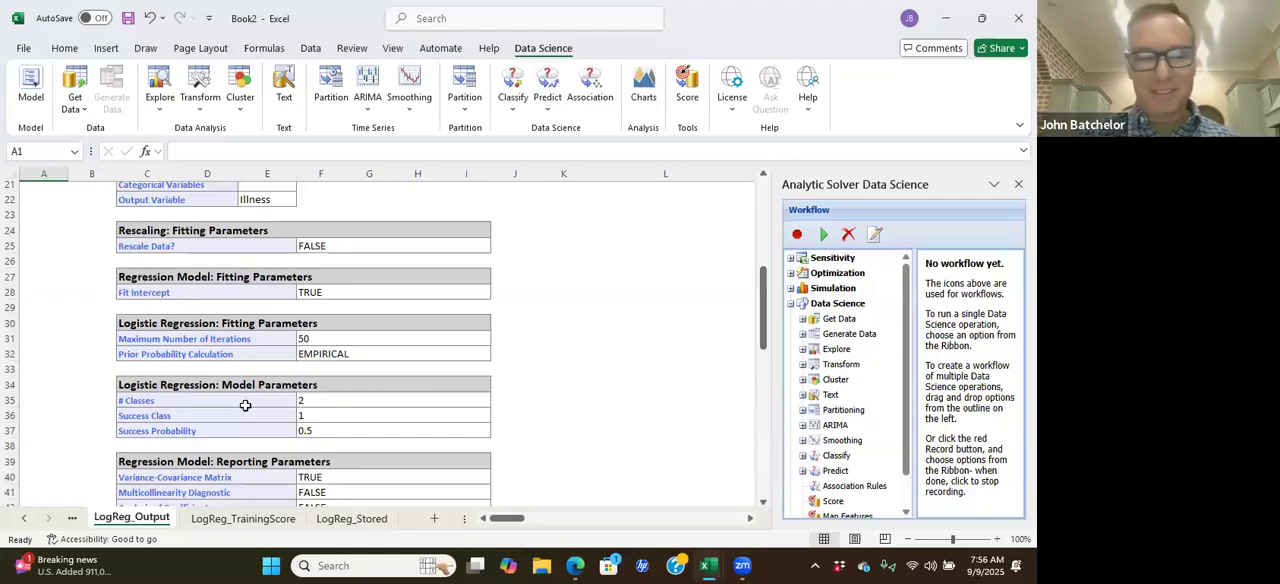
scroll(245, 405, "down", 9)
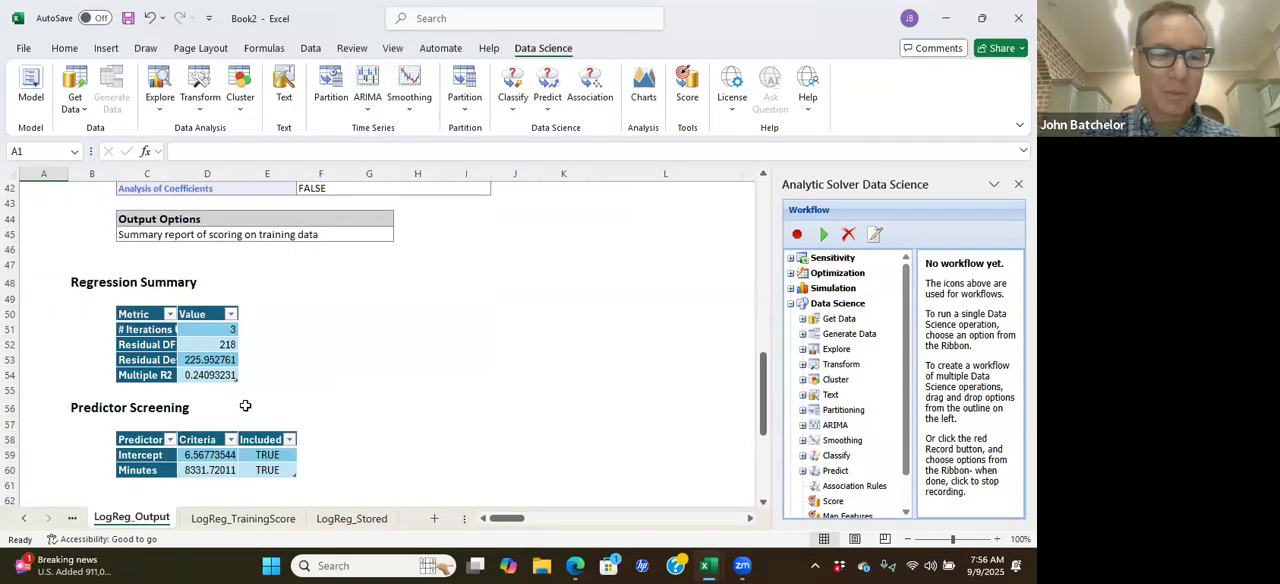
scroll(245, 405, "down", 3)
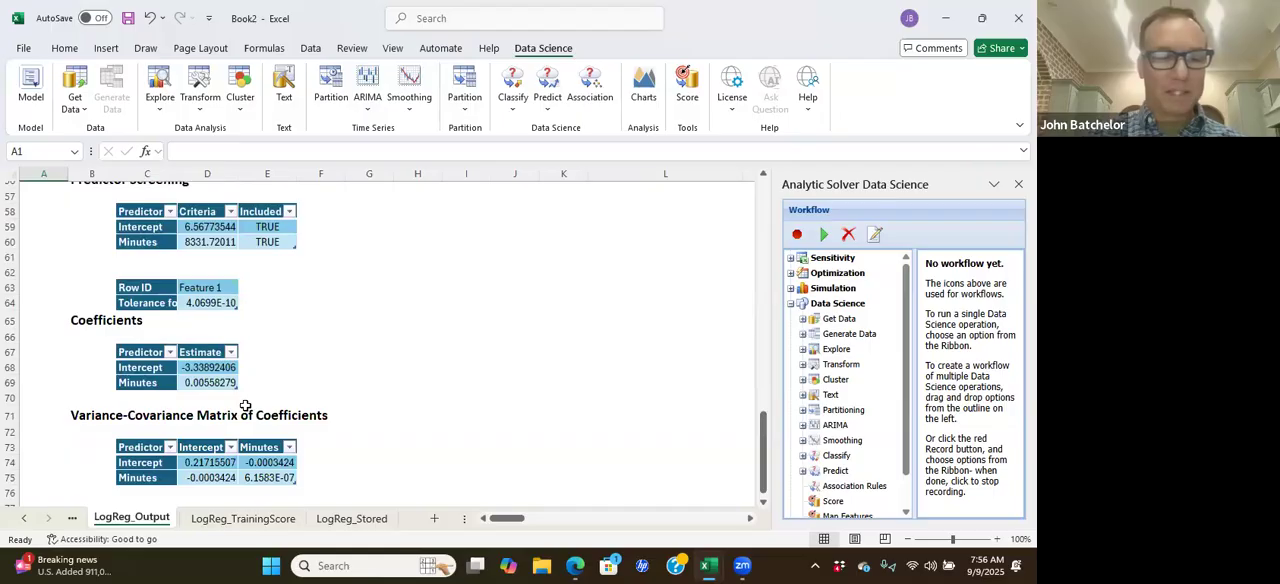
scroll(245, 405, "down", 2)
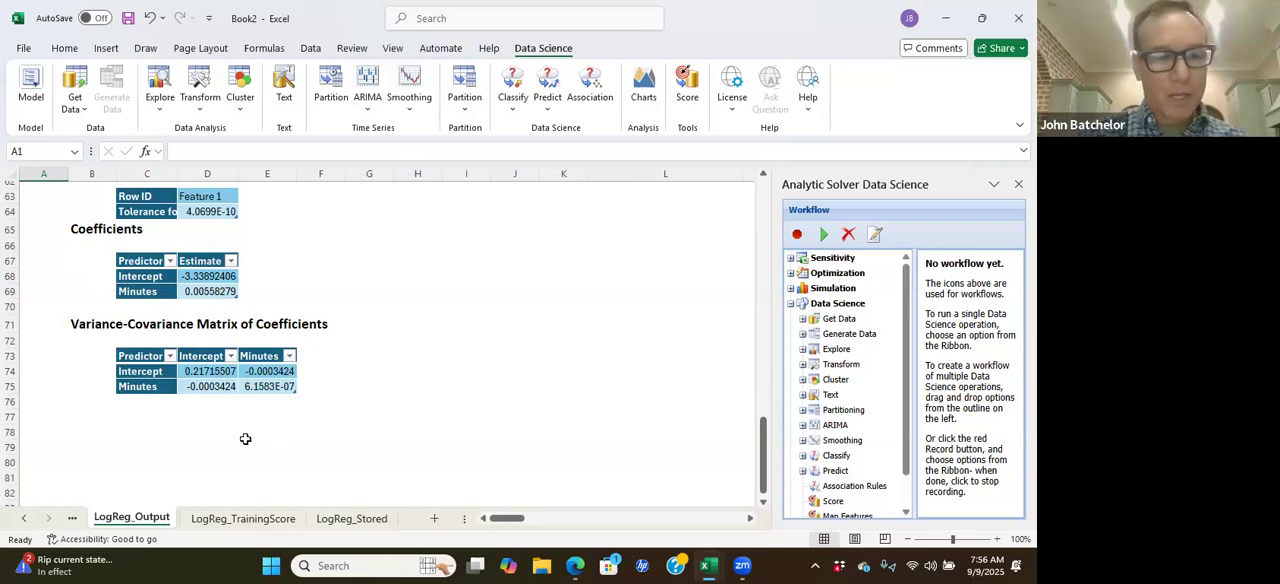
scroll(268, 428, "down", 5)
scroll(266, 425, "up", 5)
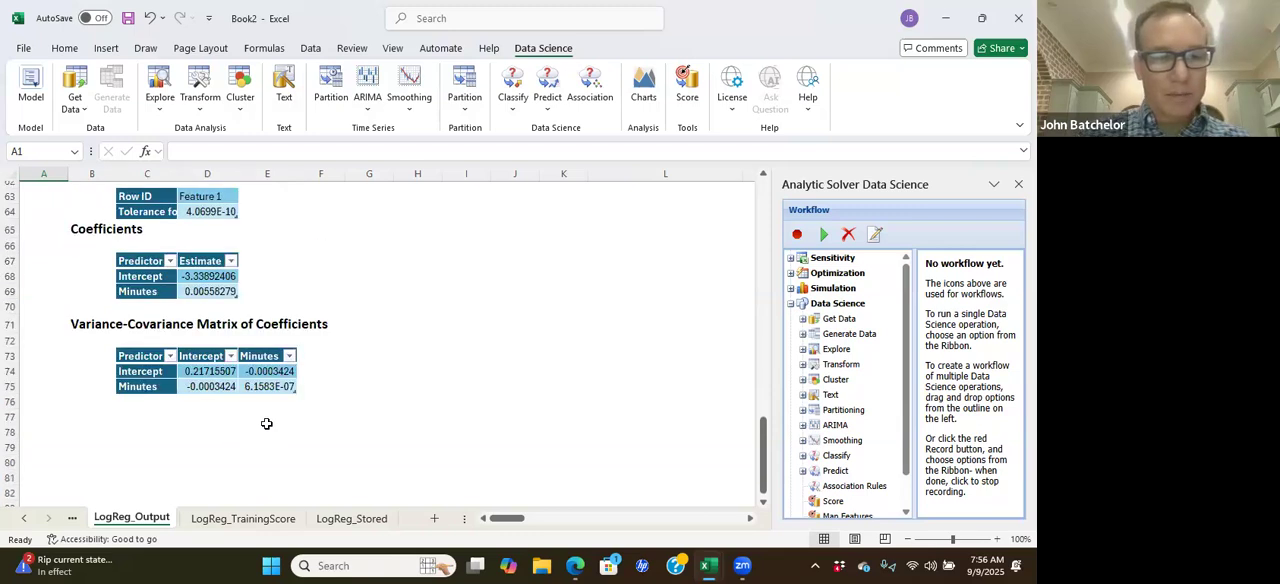
scroll(266, 424, "up", 2)
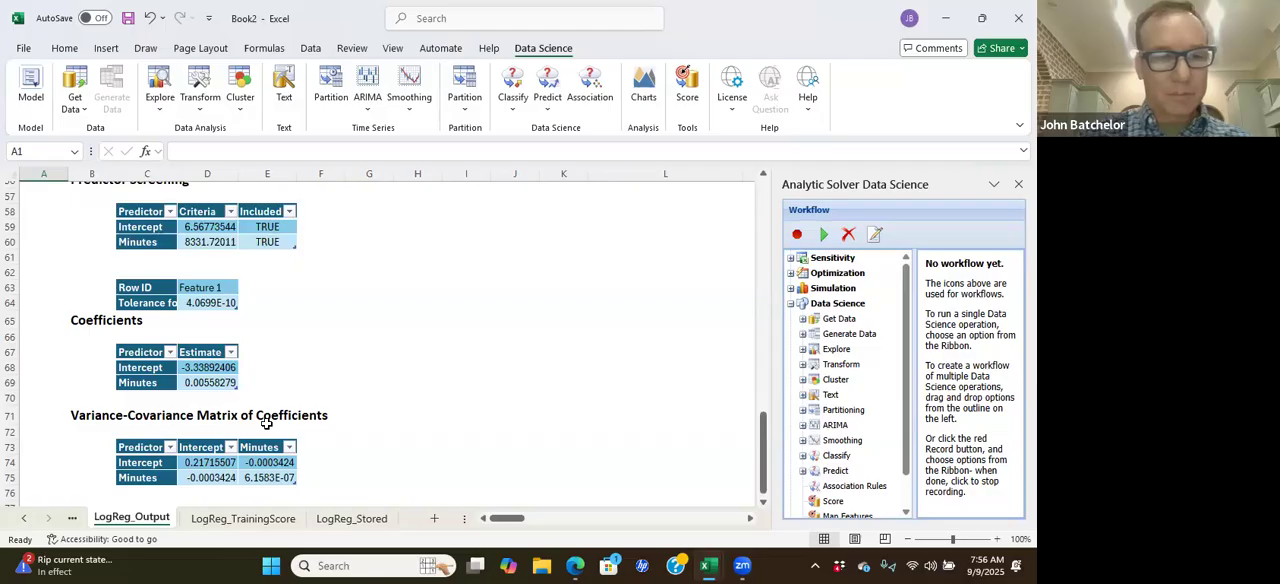
scroll(238, 378, "up", 3)
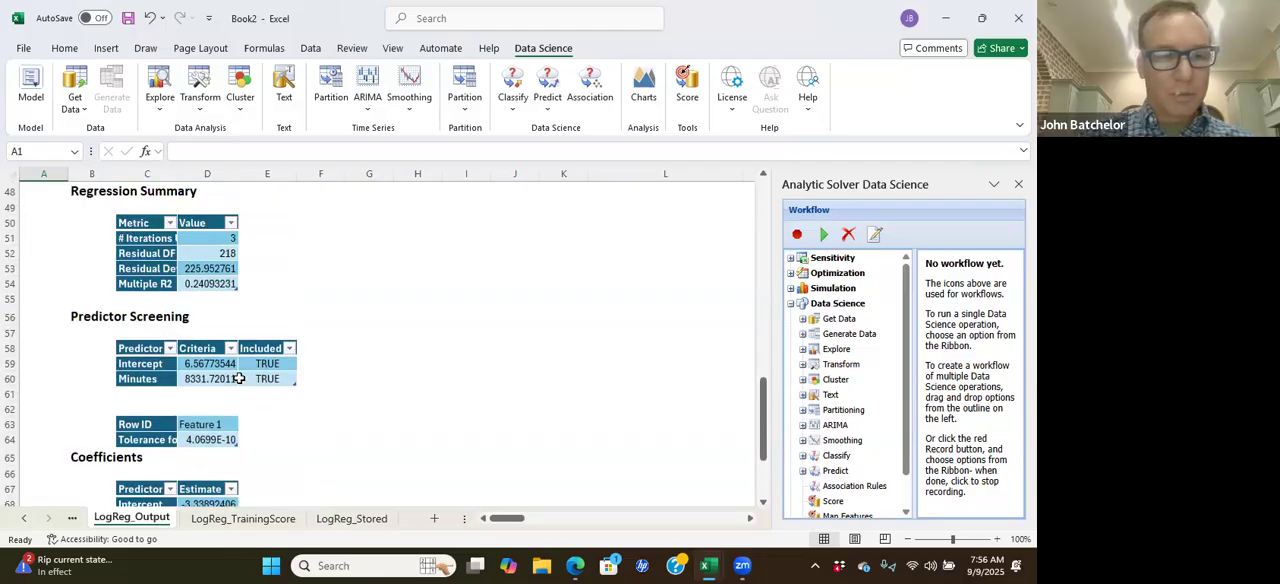
scroll(239, 378, "down", 3)
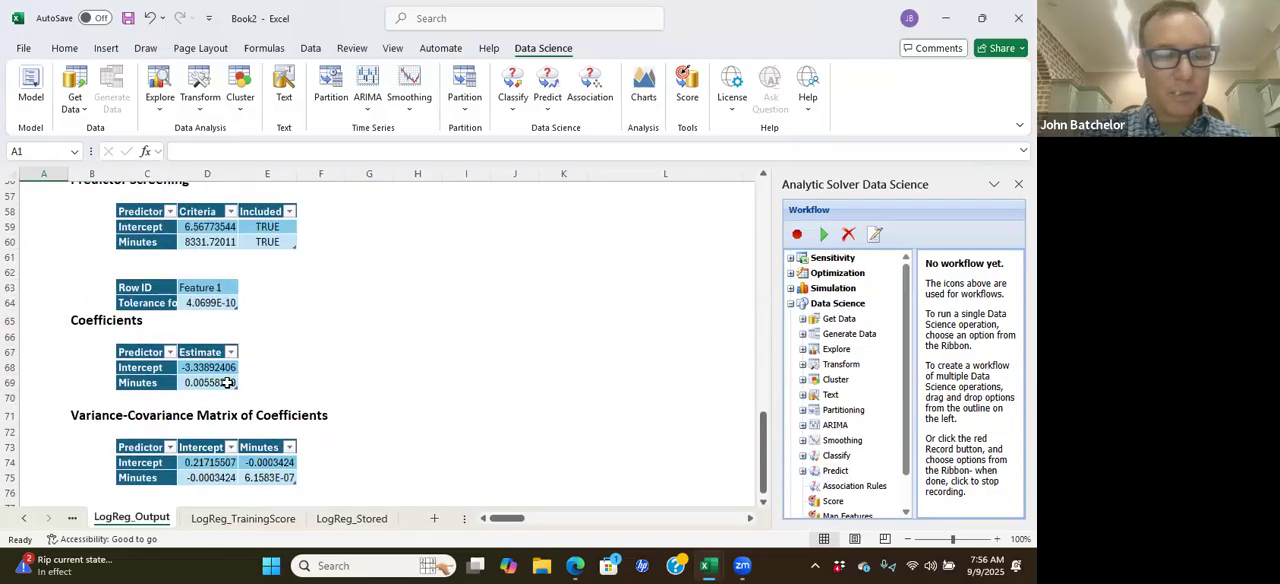
Step: Highlight the Intercept and Minutes coefficient estimates in D68:D69 with a yellow fill
left_click(228, 383)
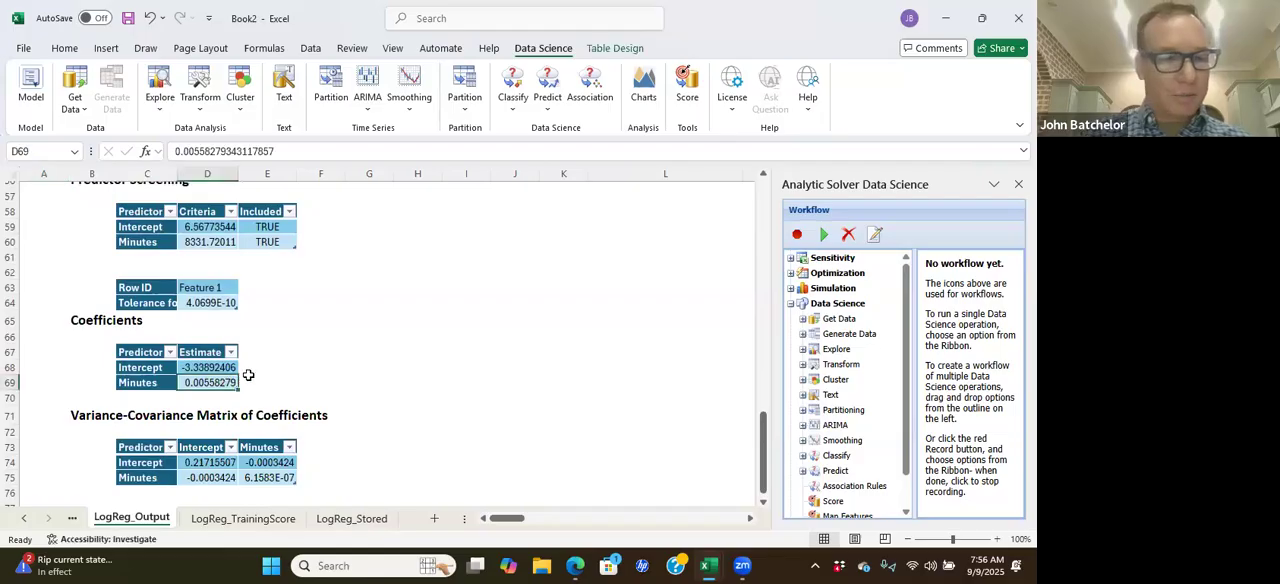
left_click(212, 384)
left_click(225, 370)
left_click_drag(221, 383, 221, 384)
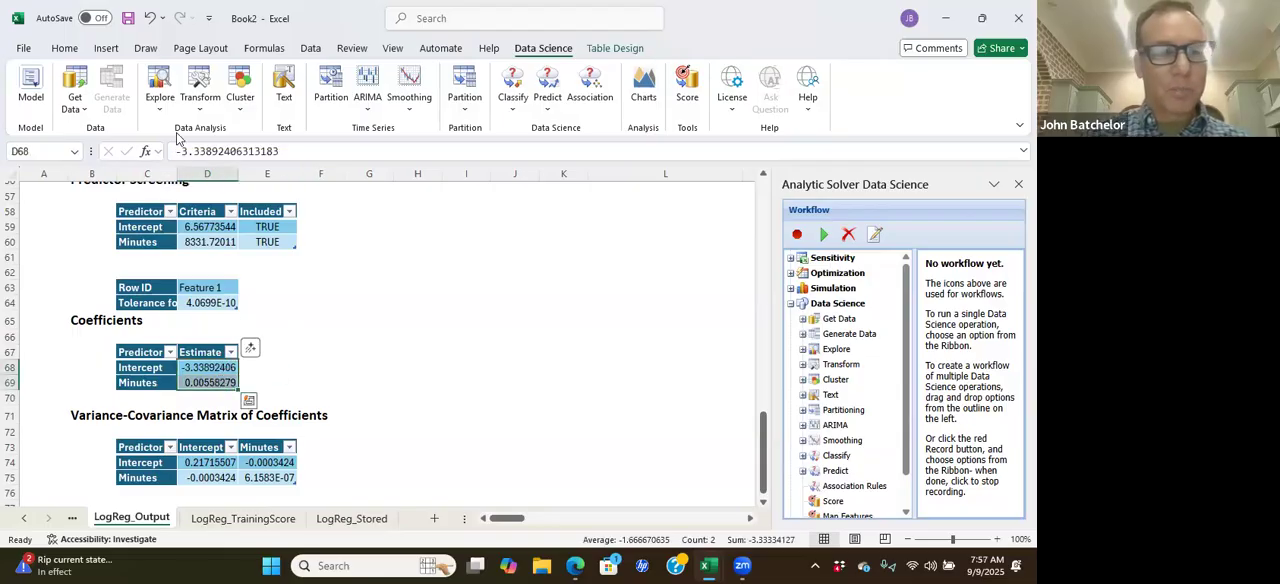
left_click(64, 48)
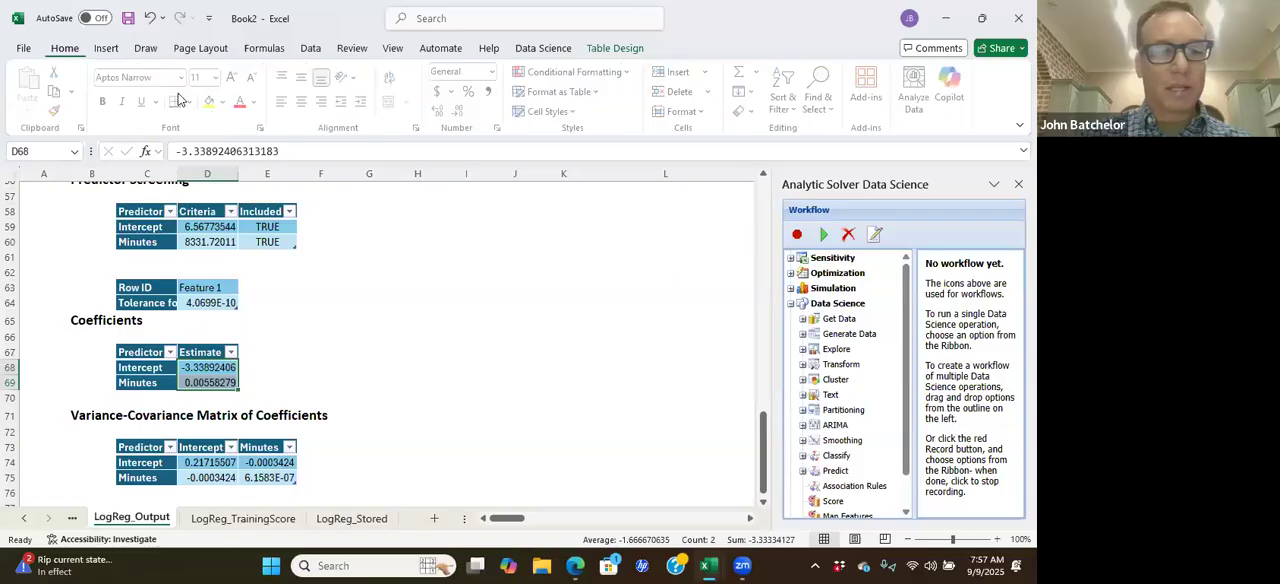
left_click(212, 102)
left_click(336, 366)
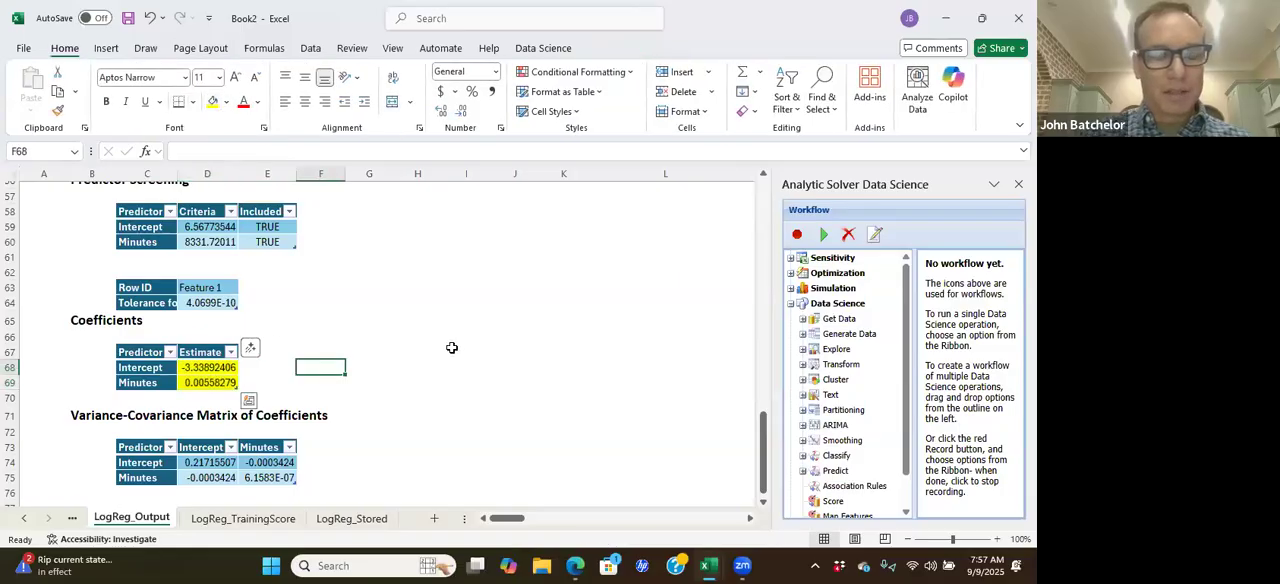
Step: Label cell F67 as A and enter the answer "Positive significant influence" beside it in G67
left_click(327, 349)
type("A")
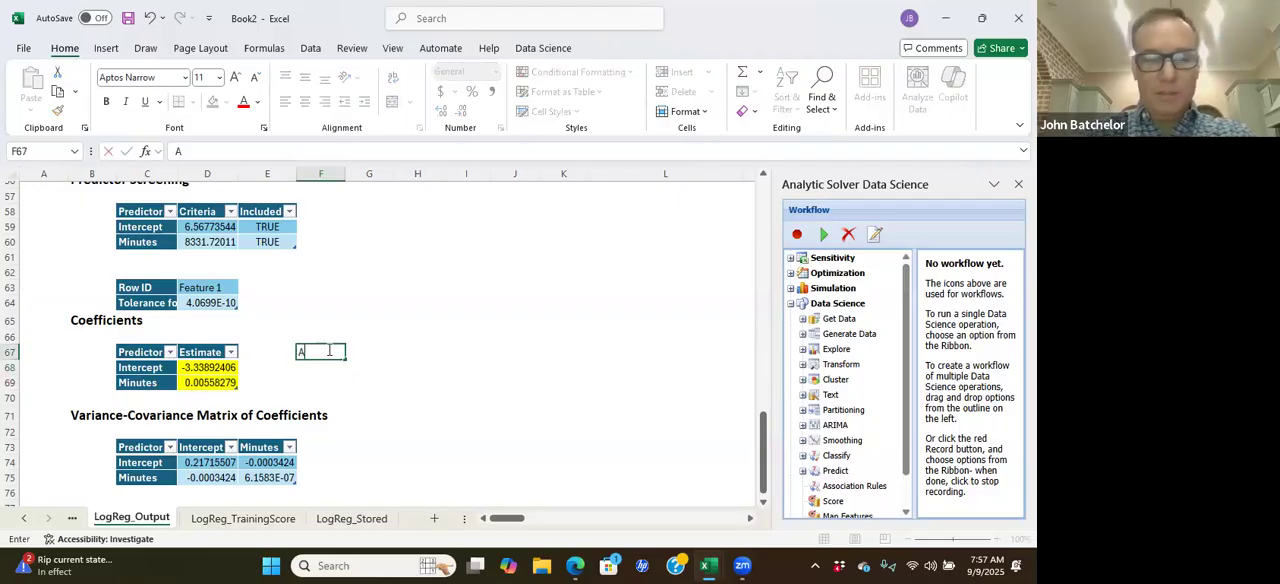
key("Tab")
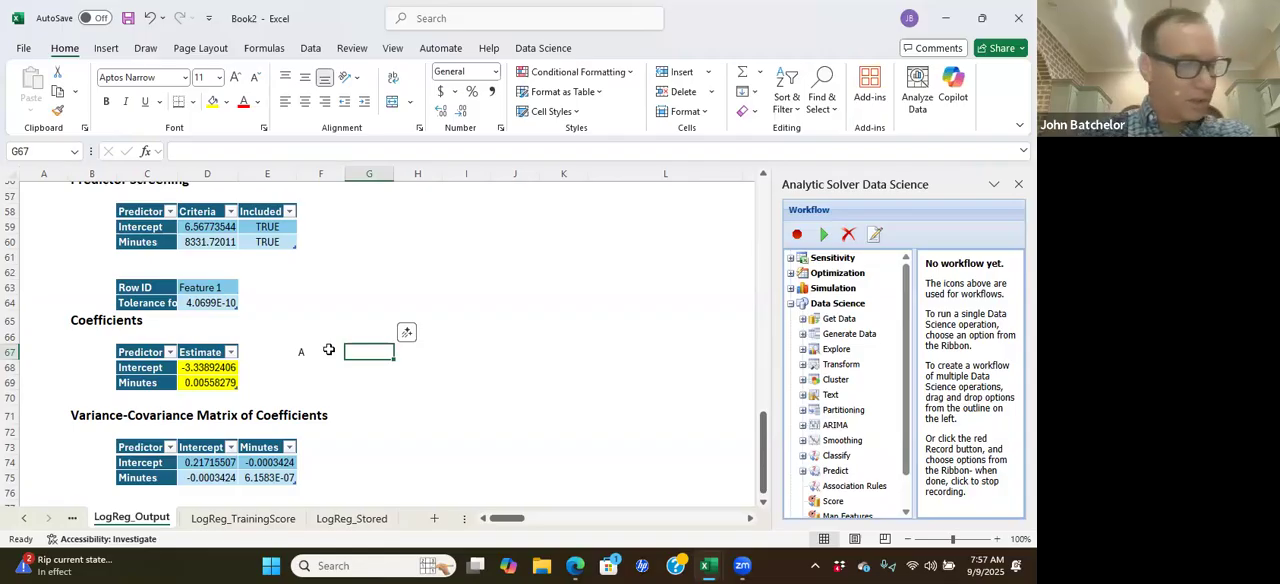
type("Po")
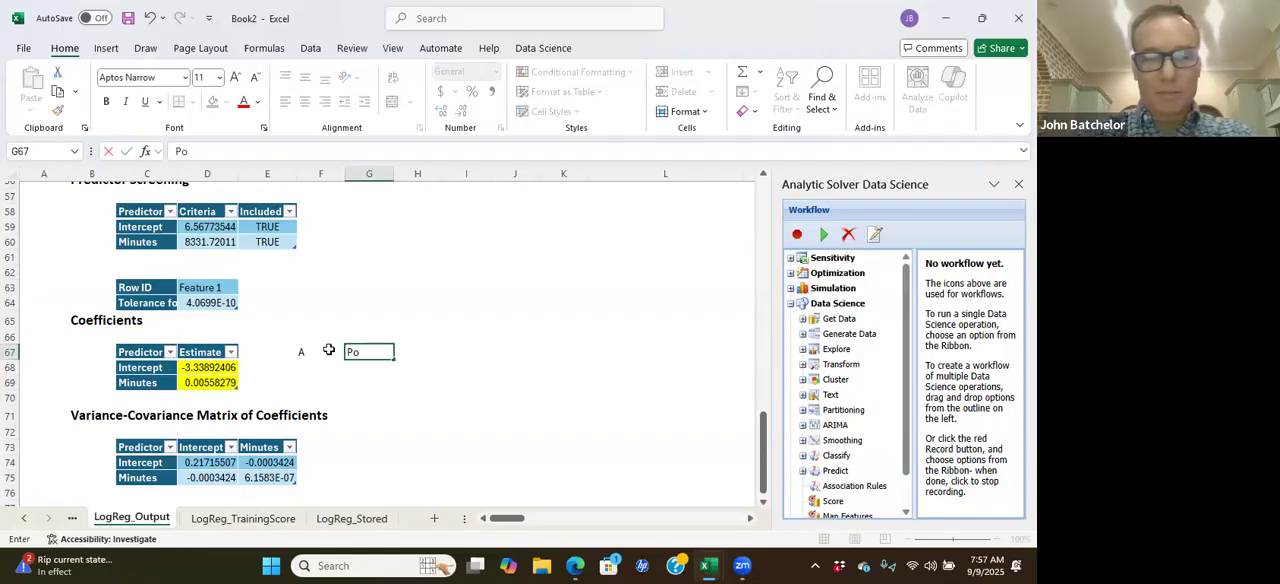
type("sitive si")
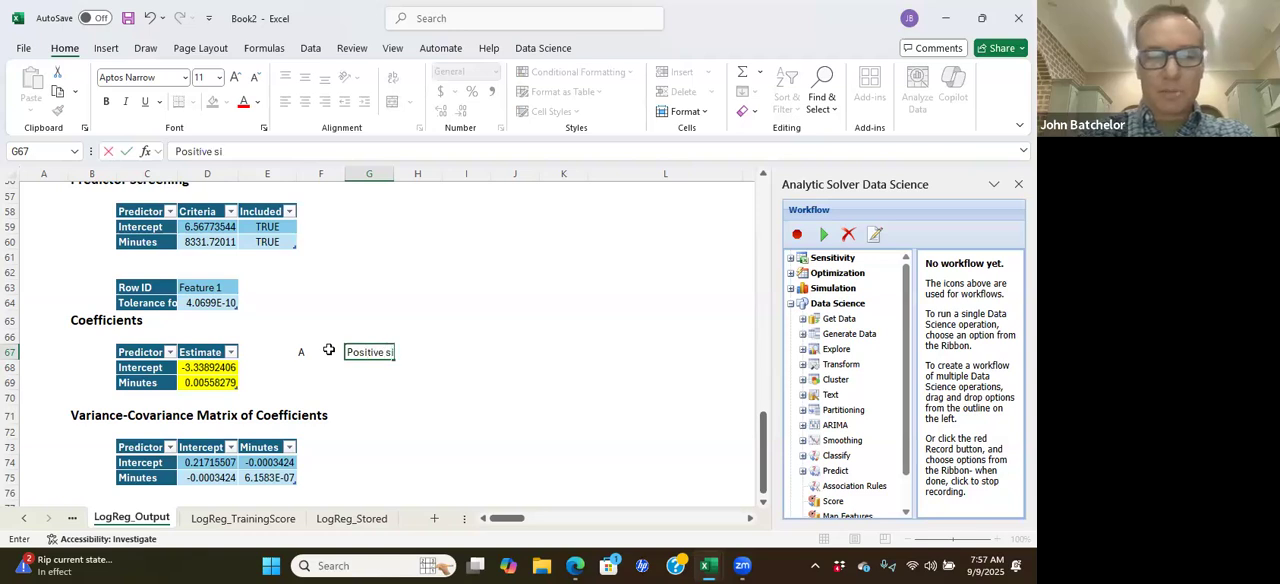
type("gnifa")
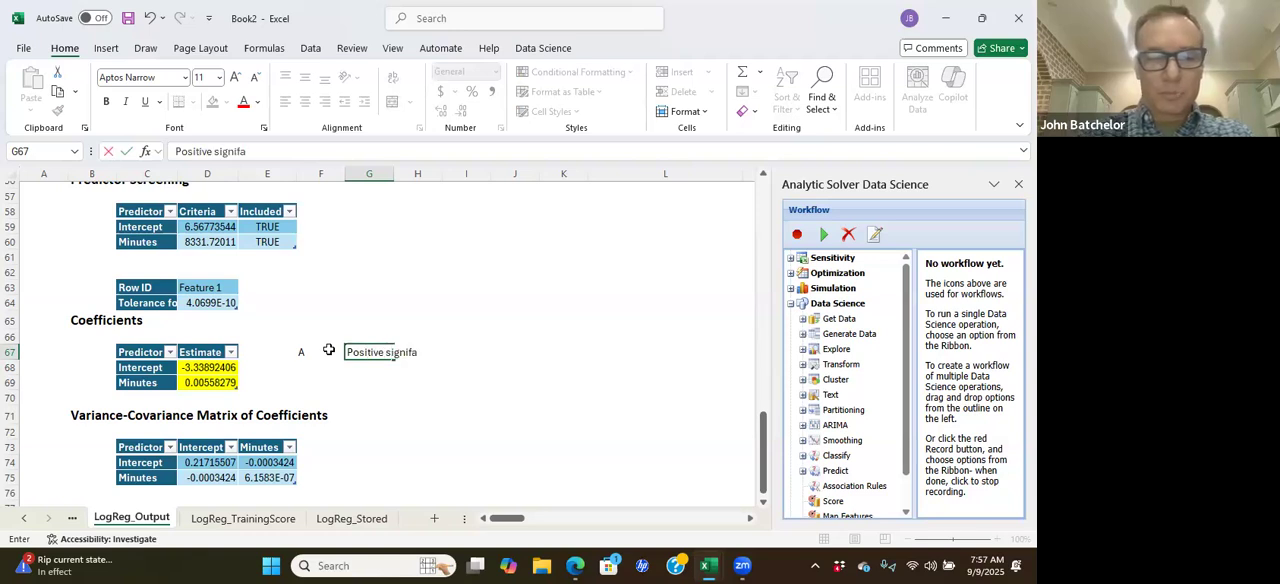
key("BackSpace")
type("icant")
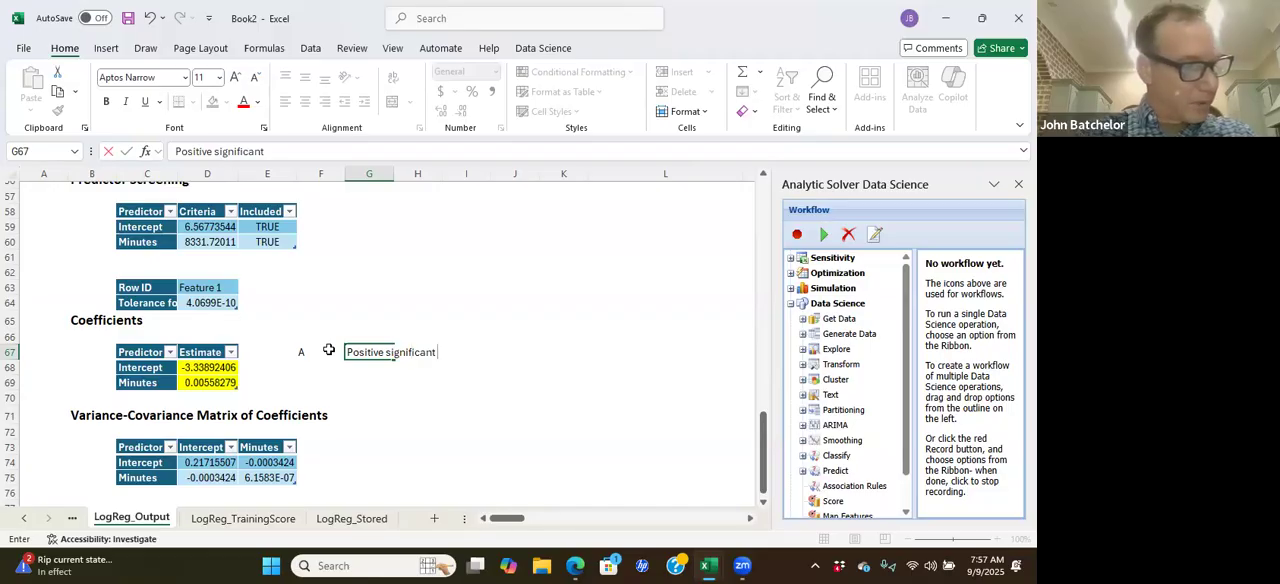
type(" infl")
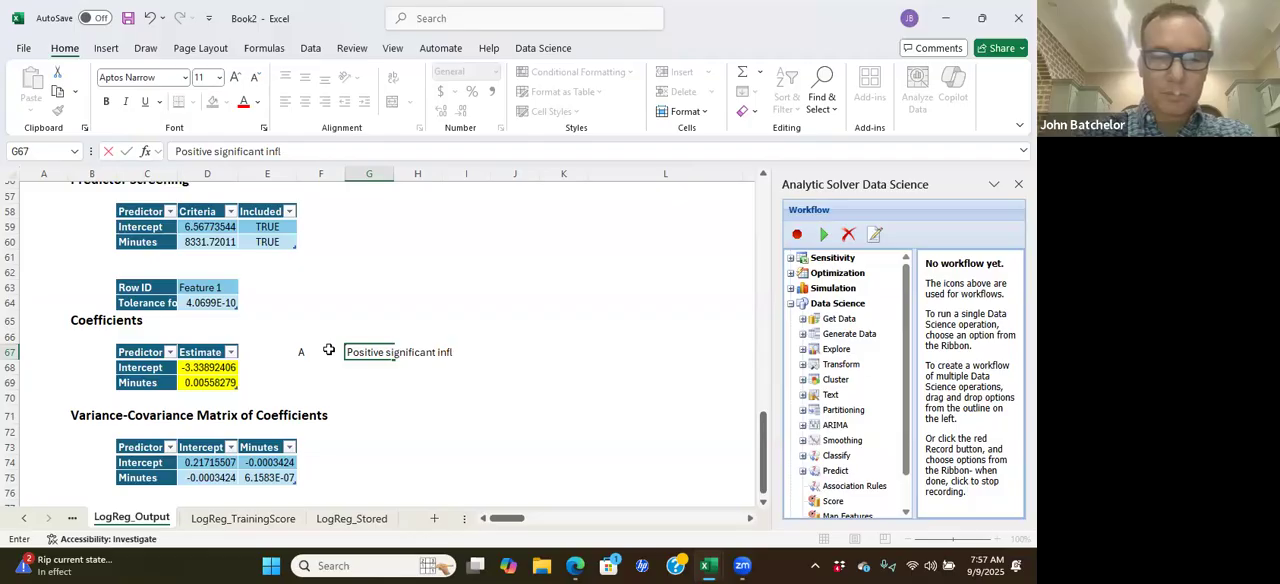
type("uence")
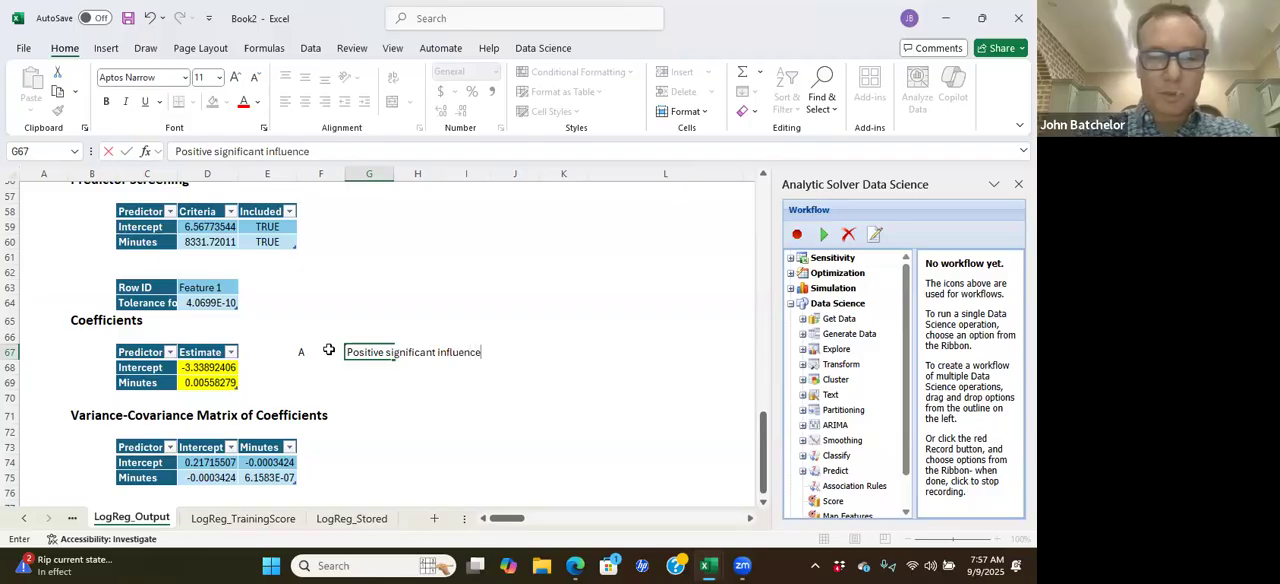
key("Return")
type("B")
key("Tab")
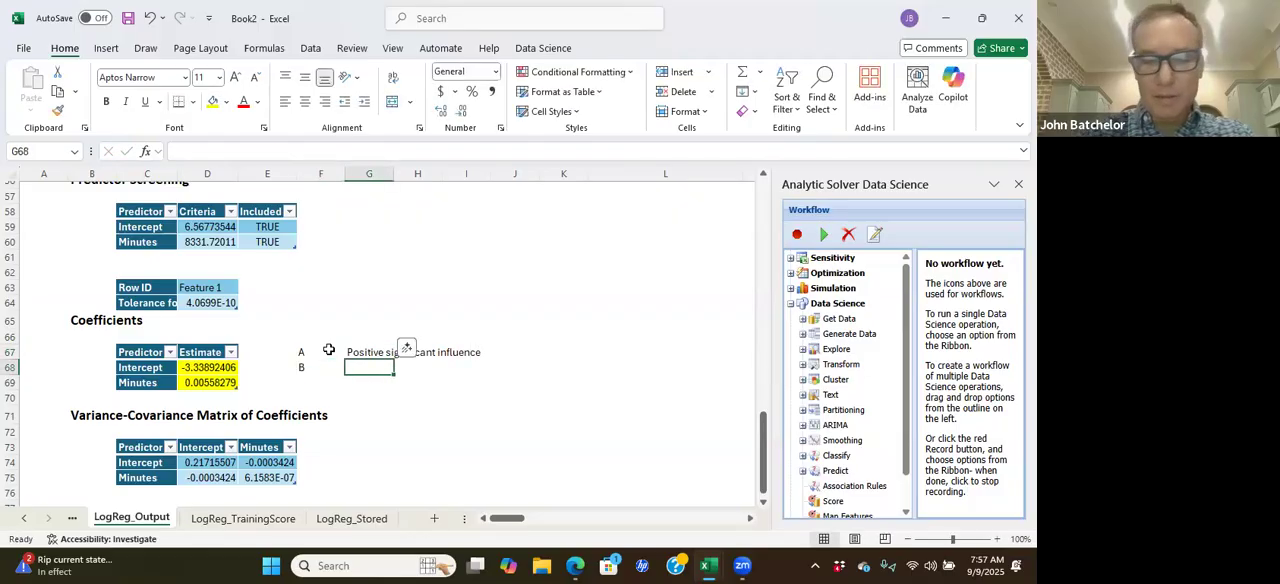
type("=")
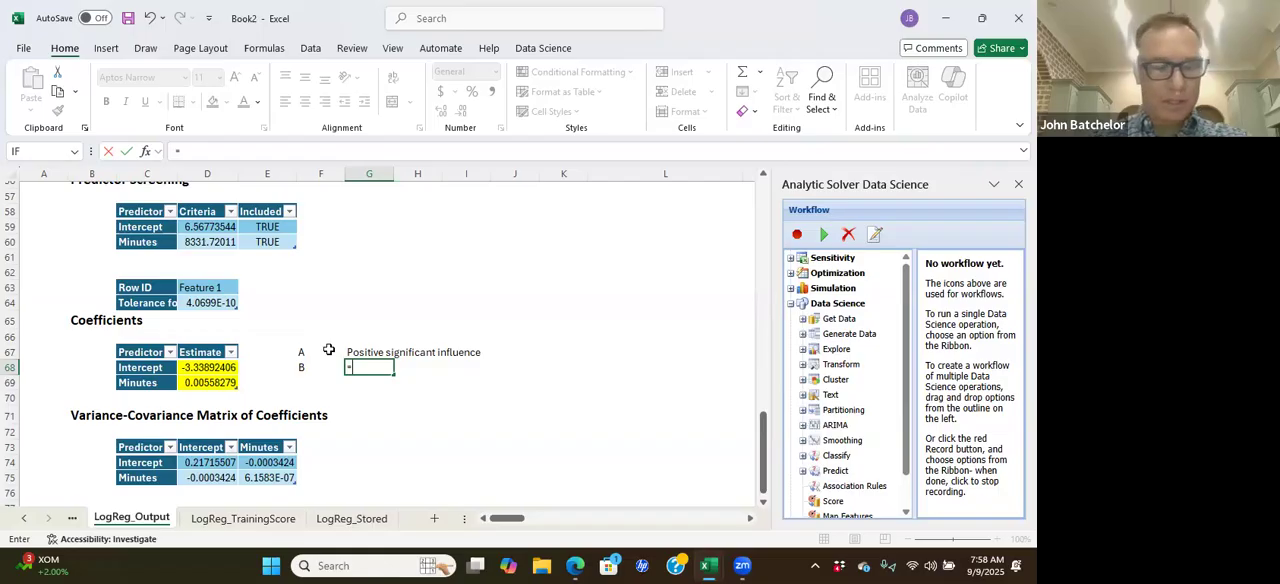
type("(")
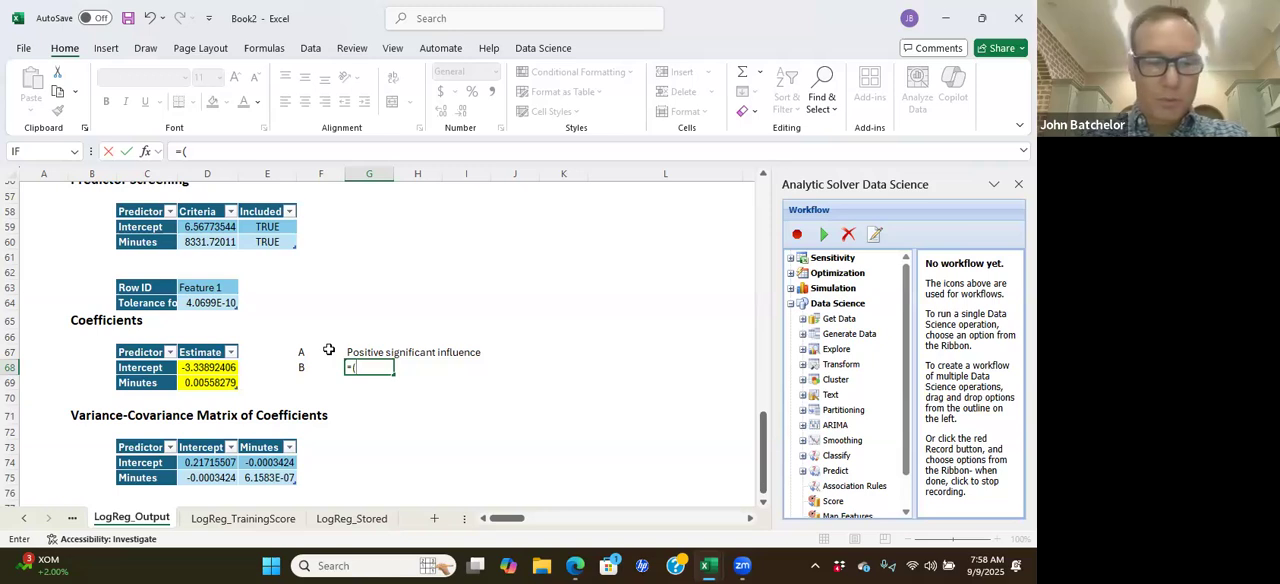
type("exp")
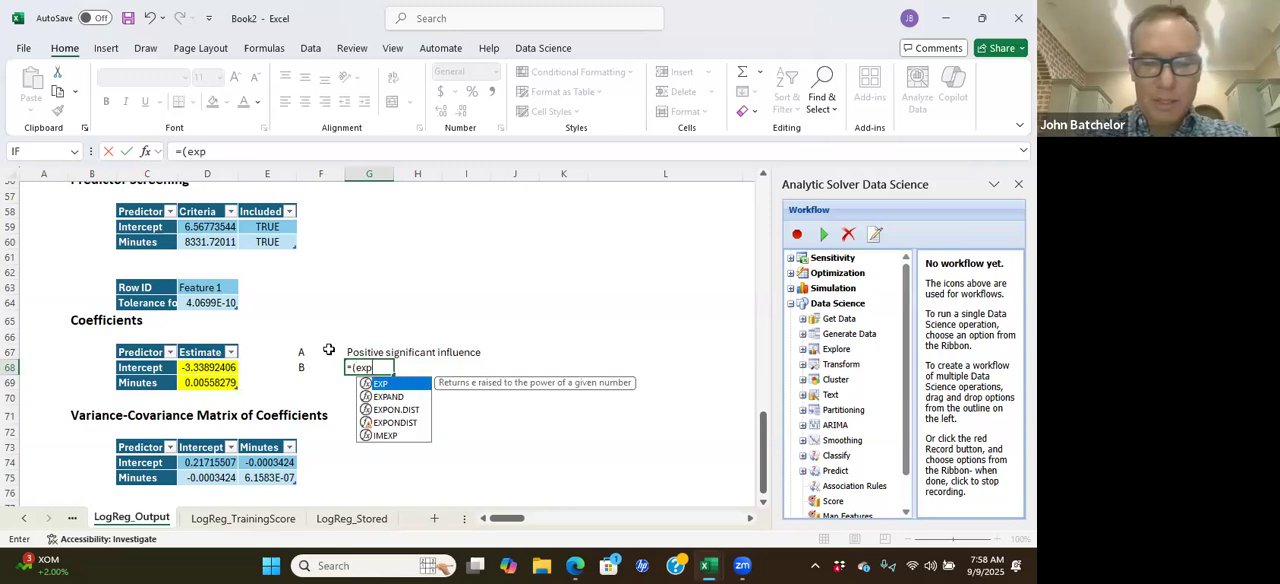
type("(")
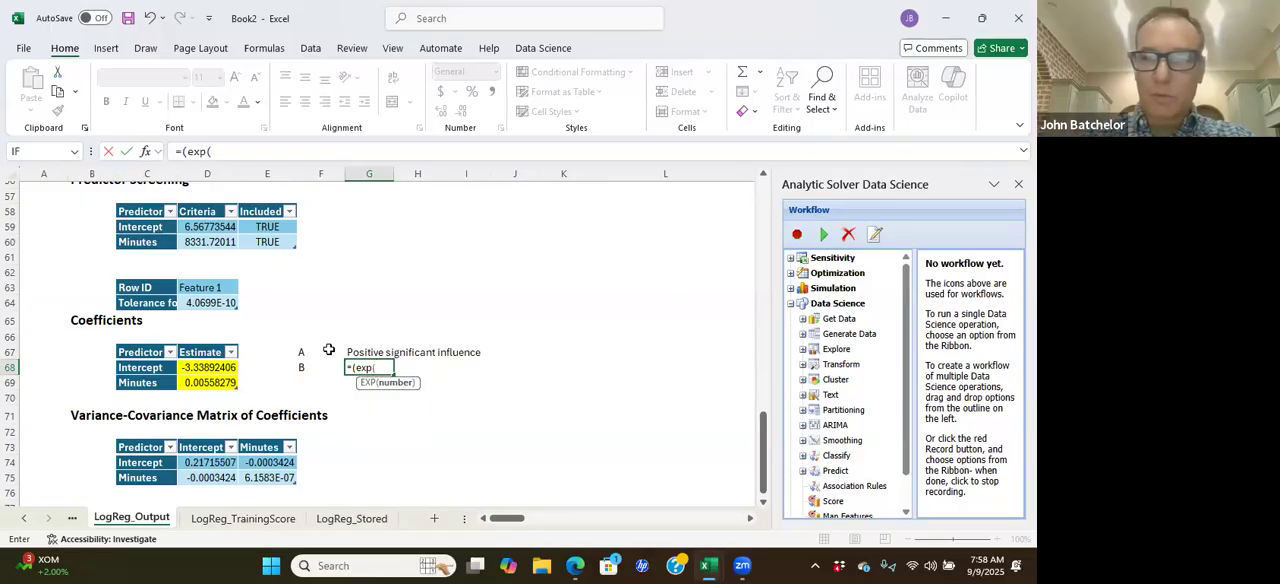
left_click(219, 368)
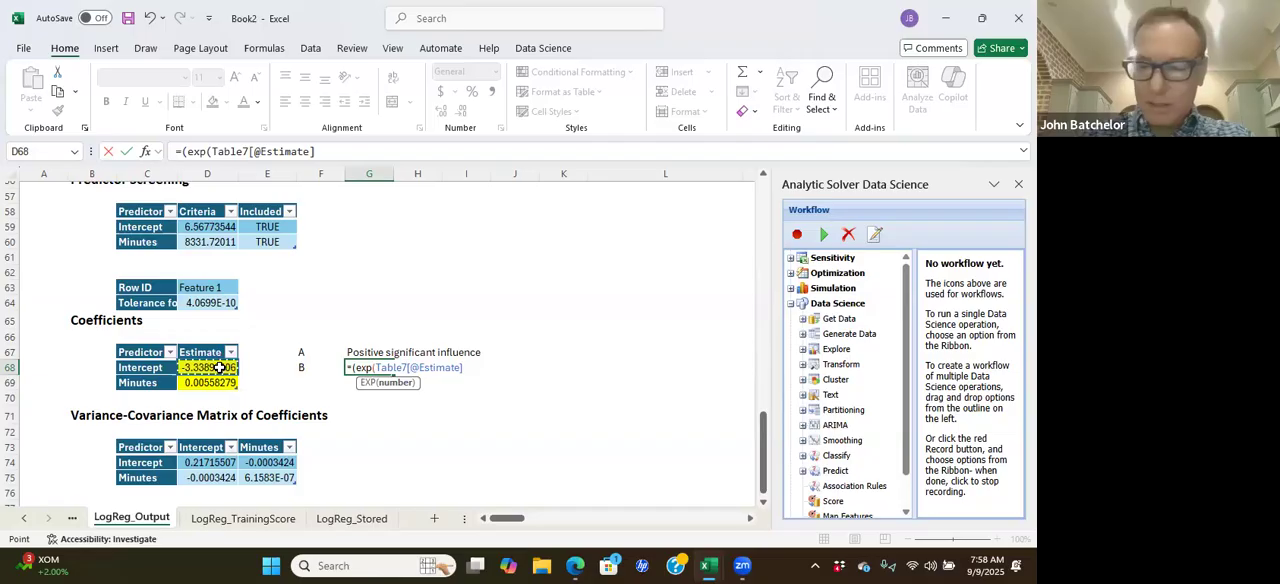
type("+")
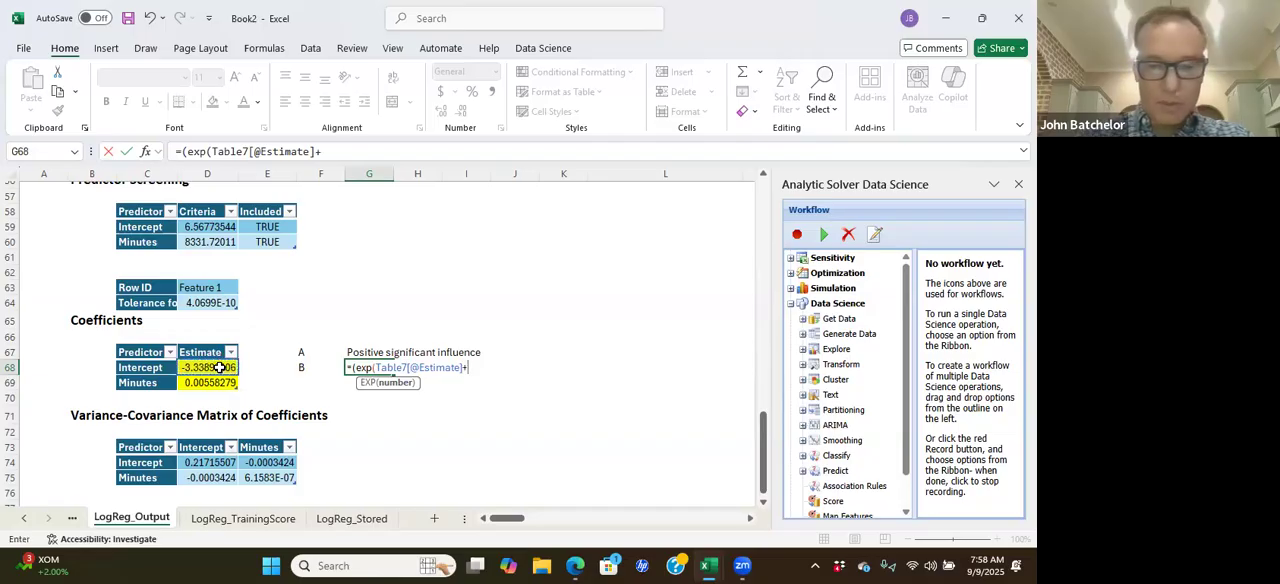
type("(")
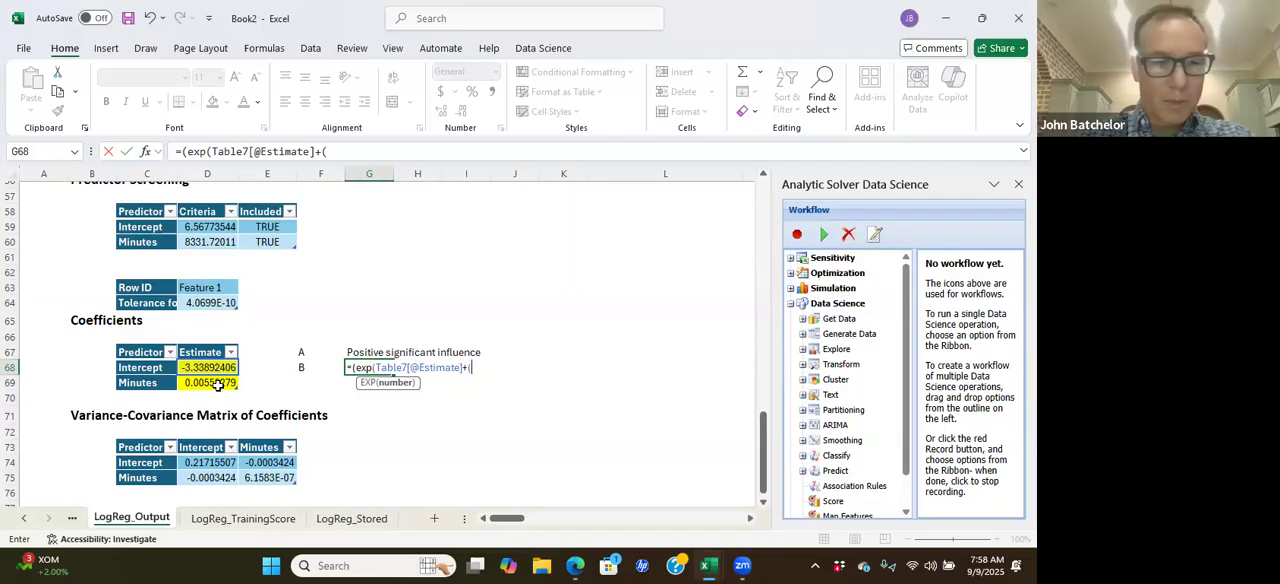
left_click(217, 386)
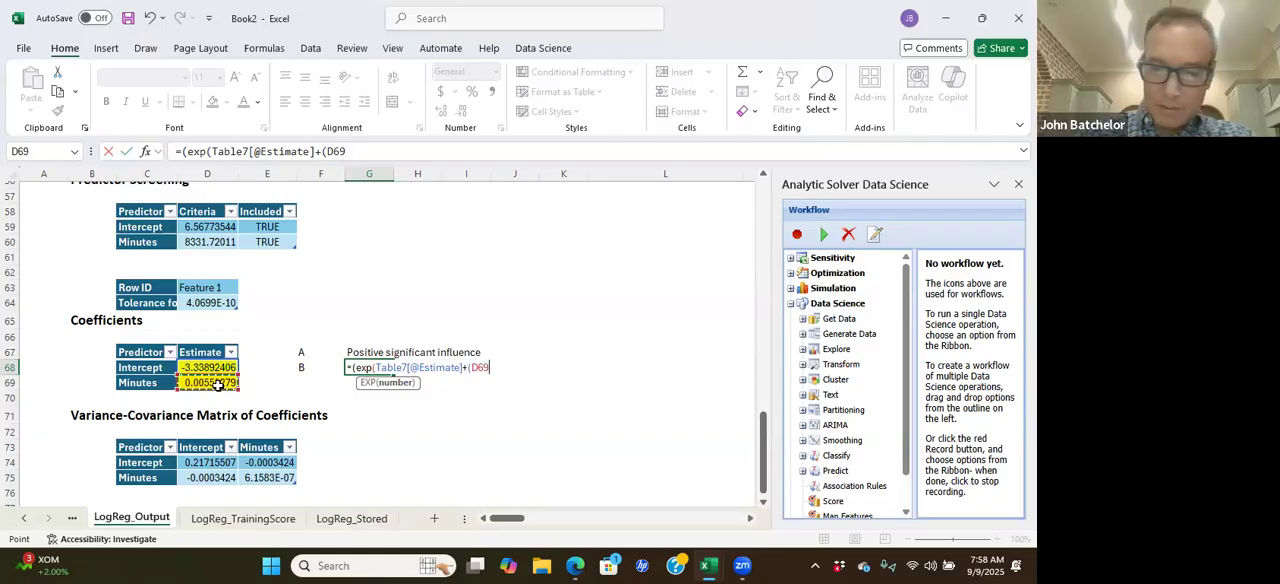
type("*")
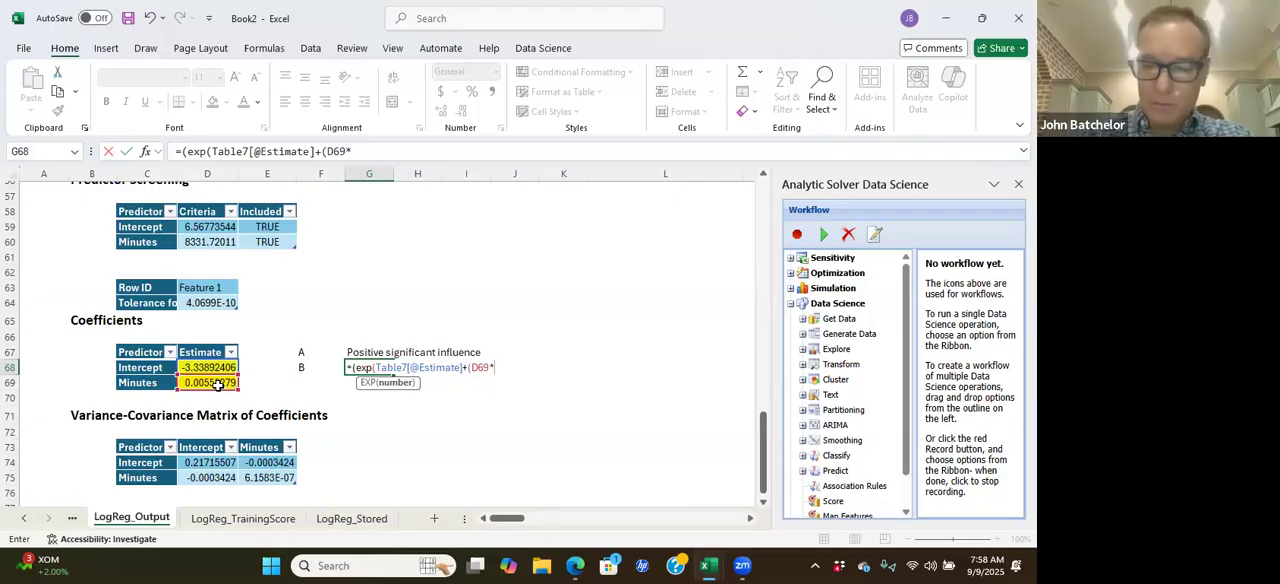
type("480")
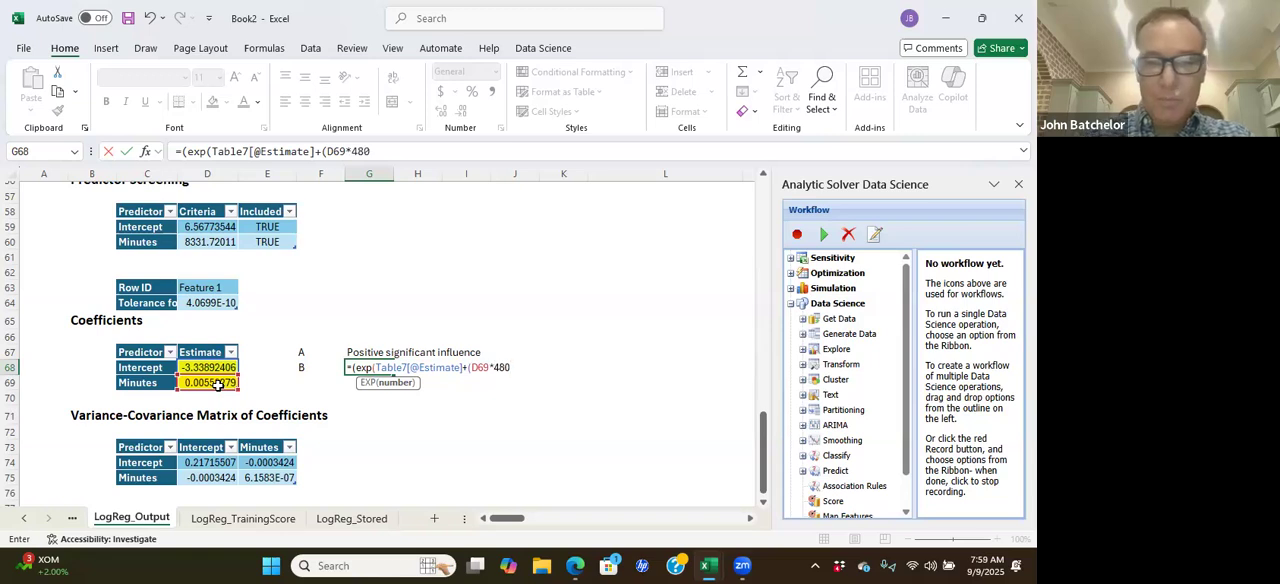
type(")")
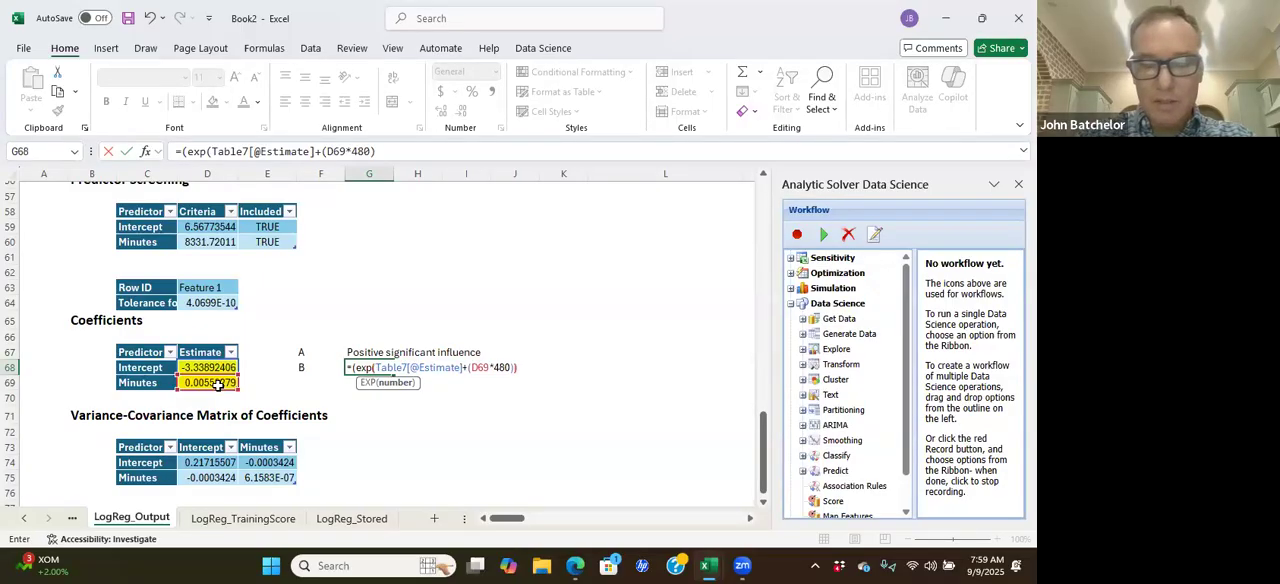
type(")))")
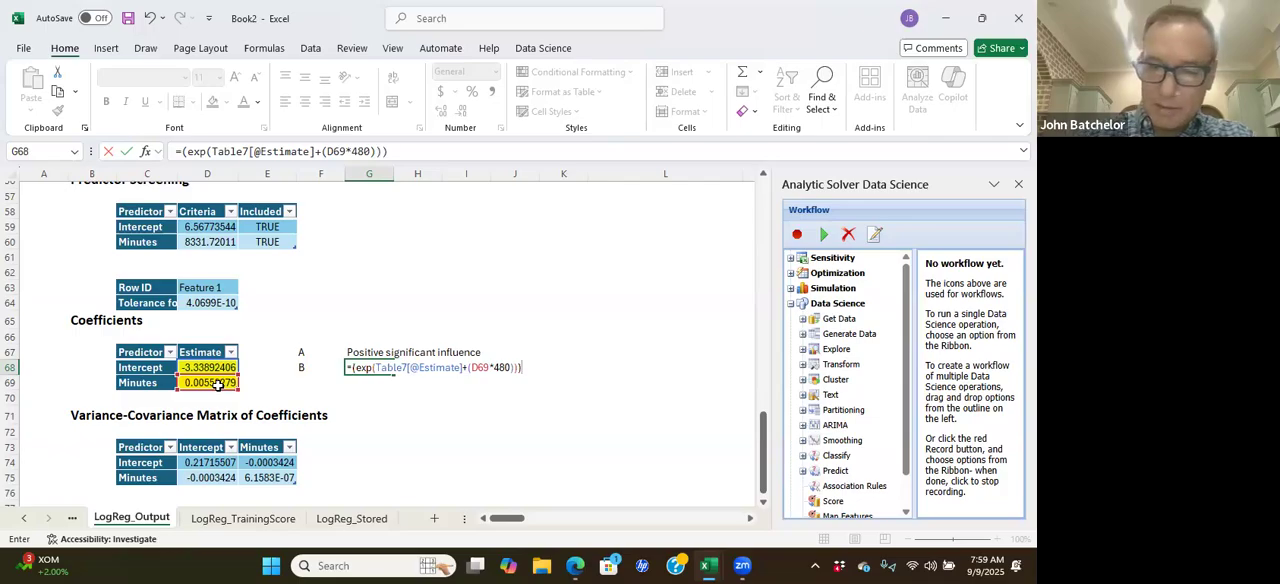
type("/")
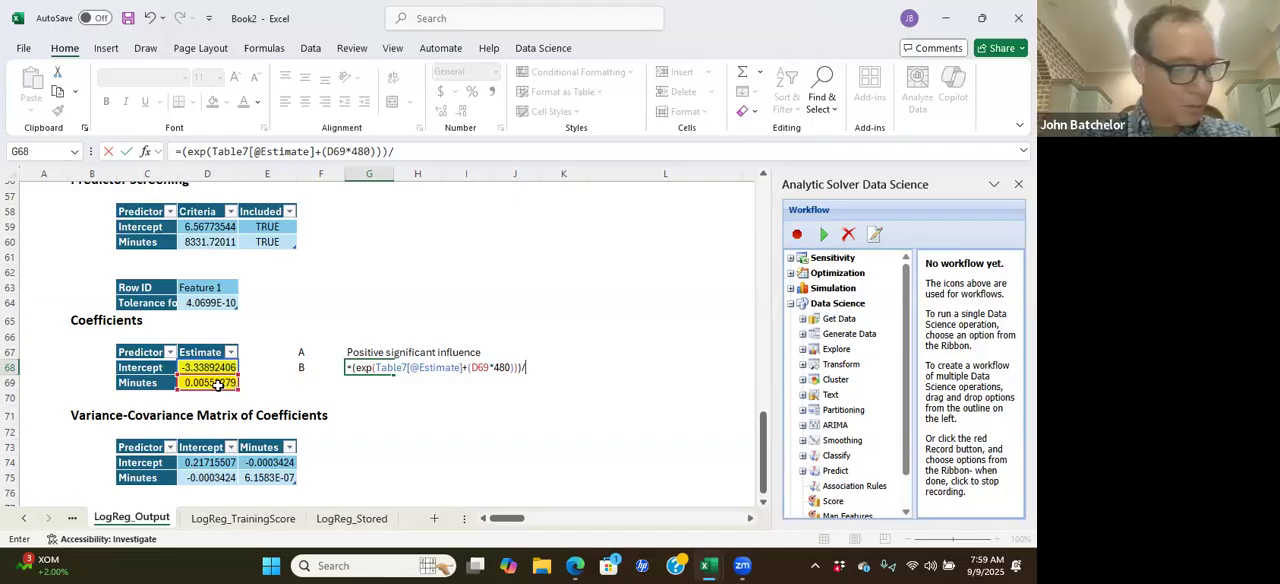
type("(")
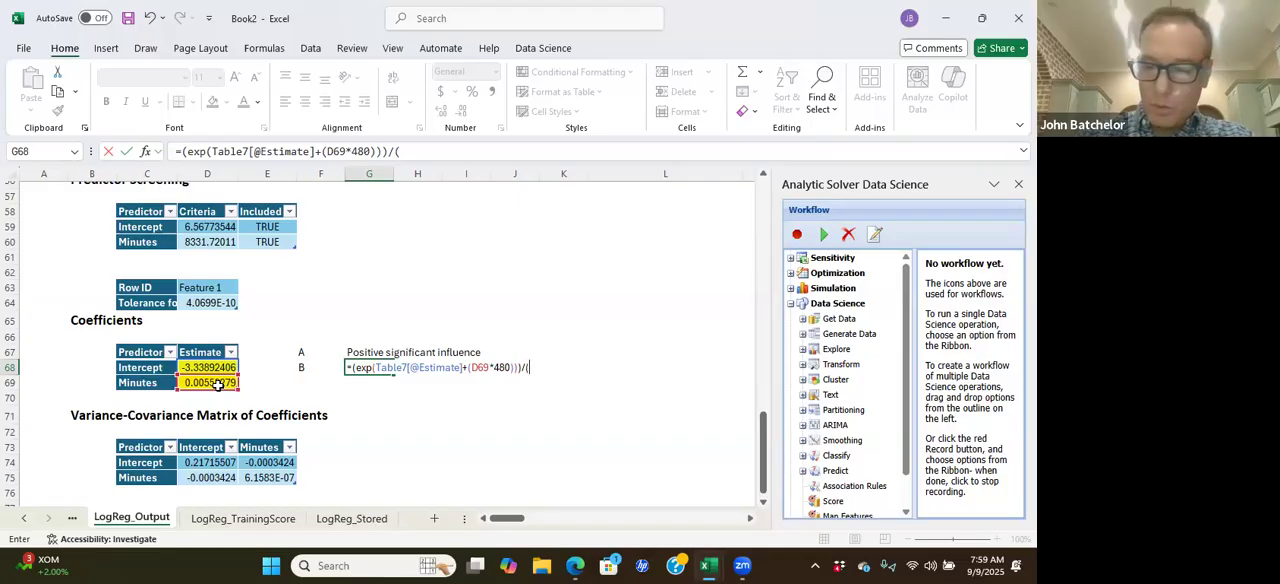
type("1+")
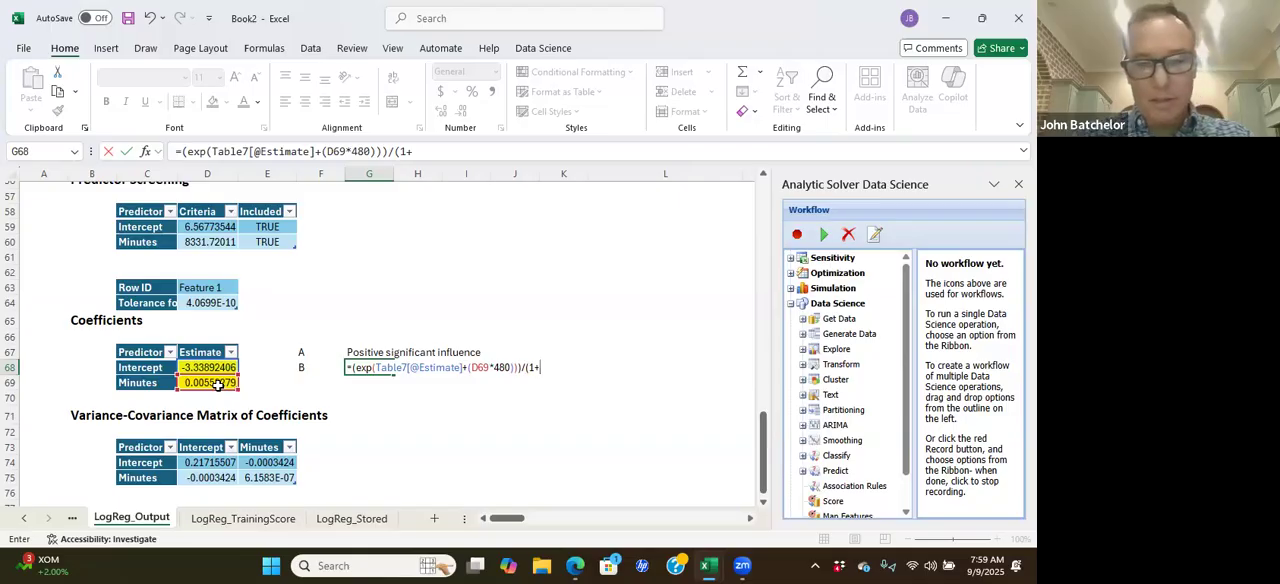
type("exp")
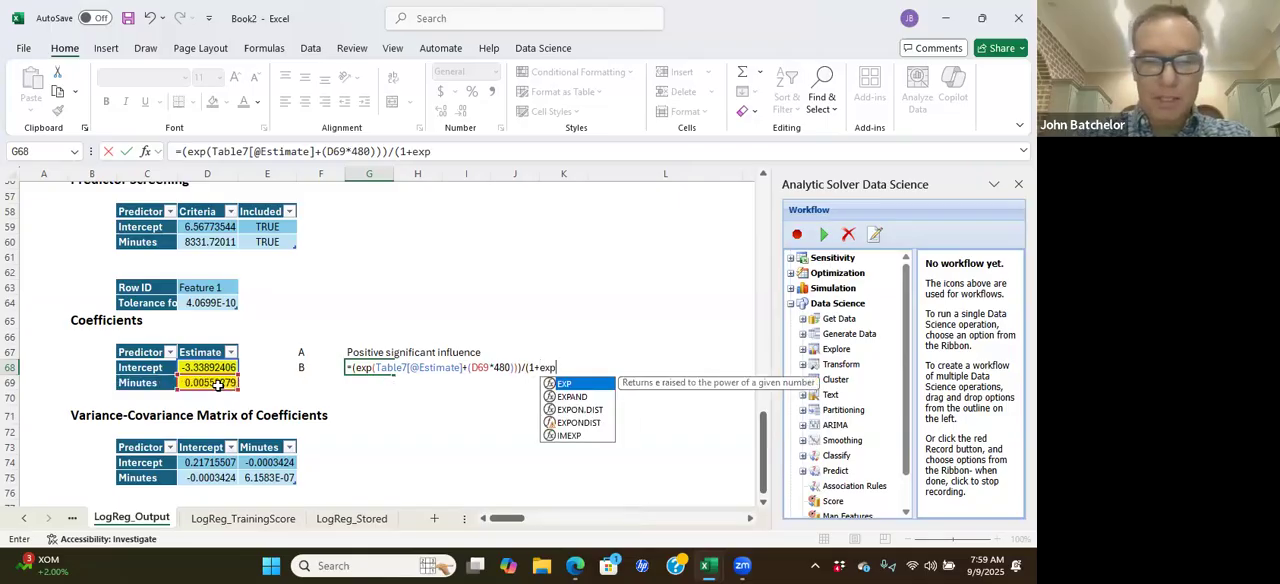
type("(")
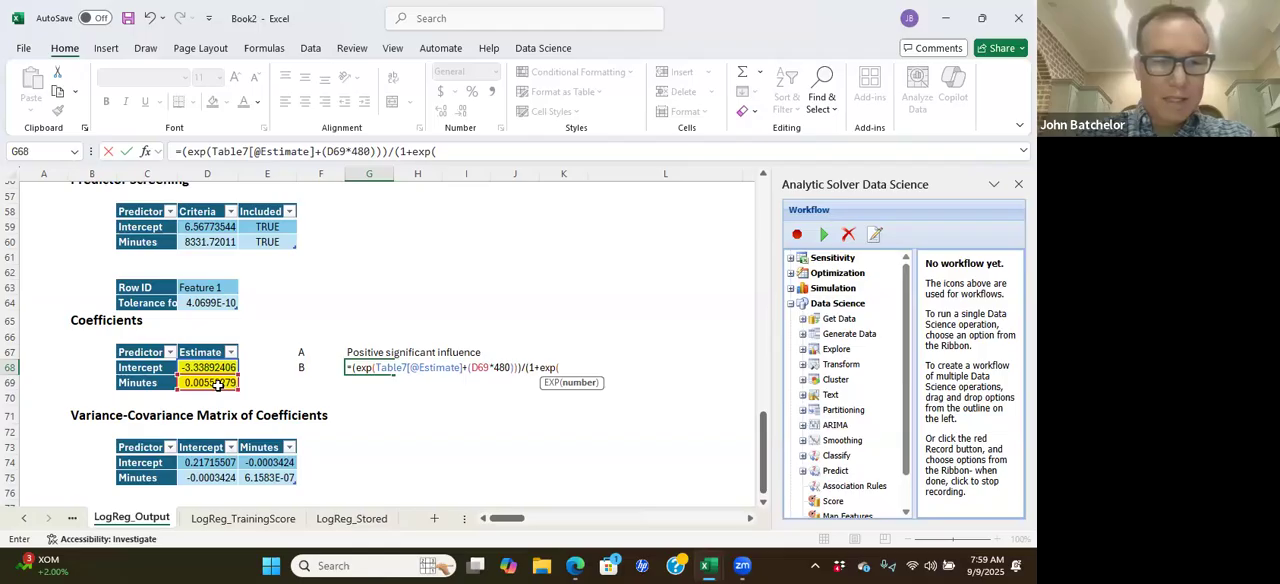
left_click(204, 367)
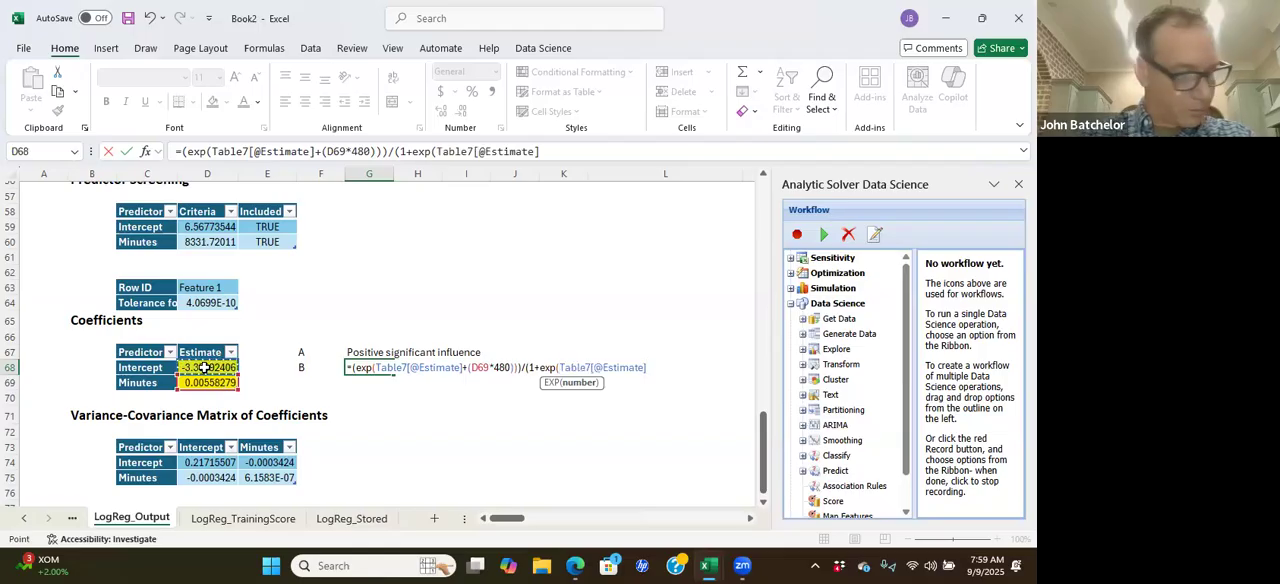
type("+(")
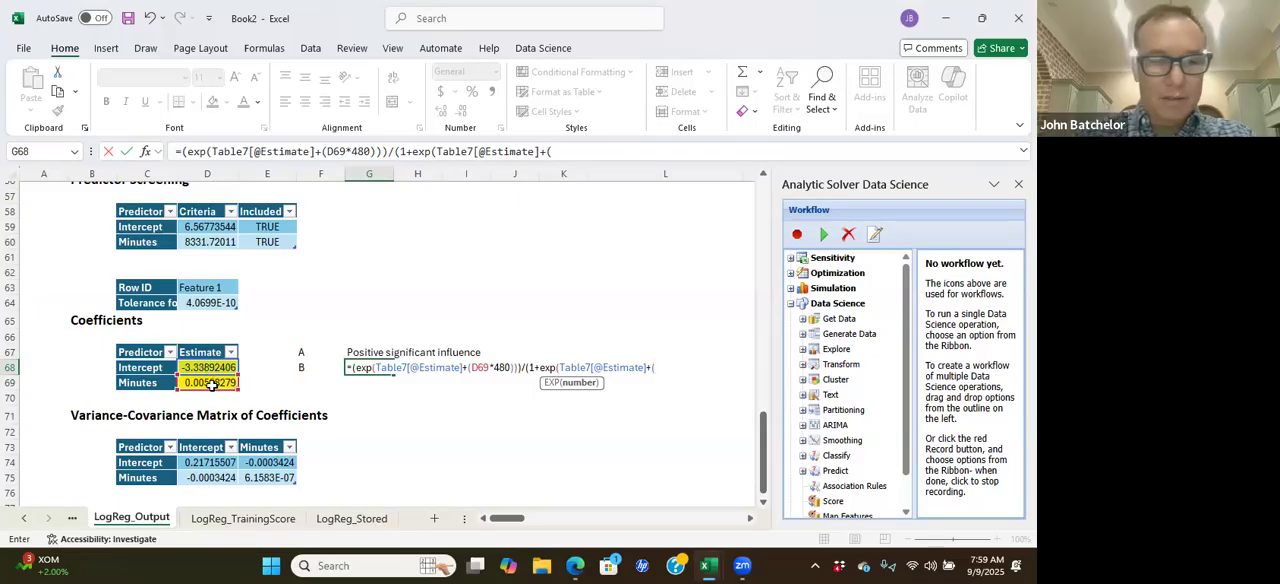
left_click(211, 385)
type("*")
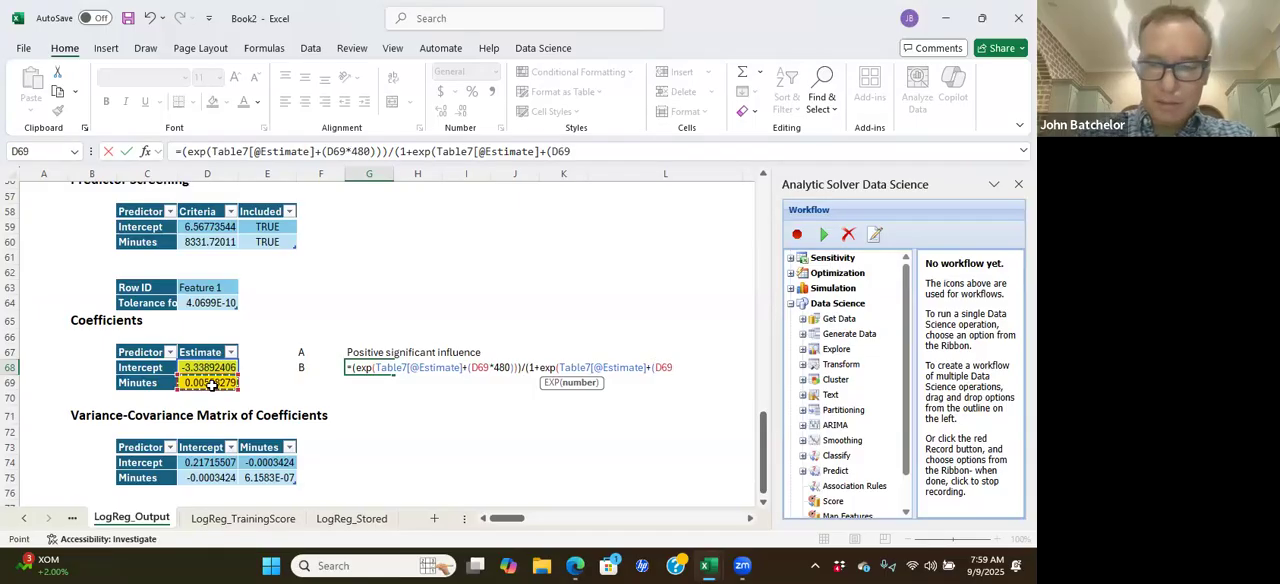
type("480")
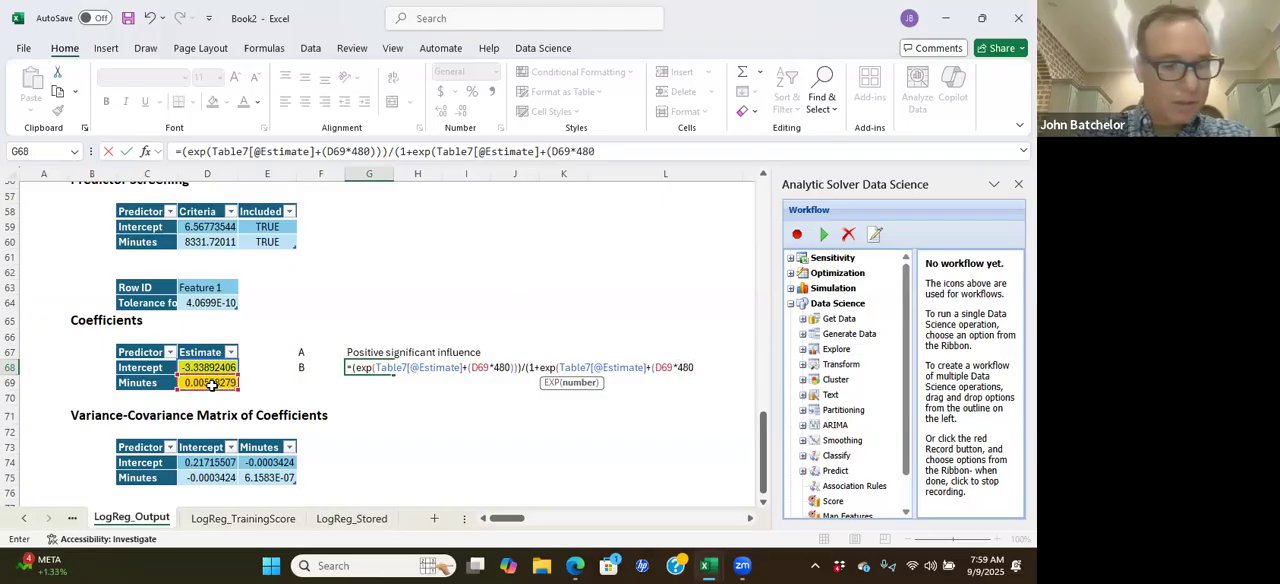
type("))")
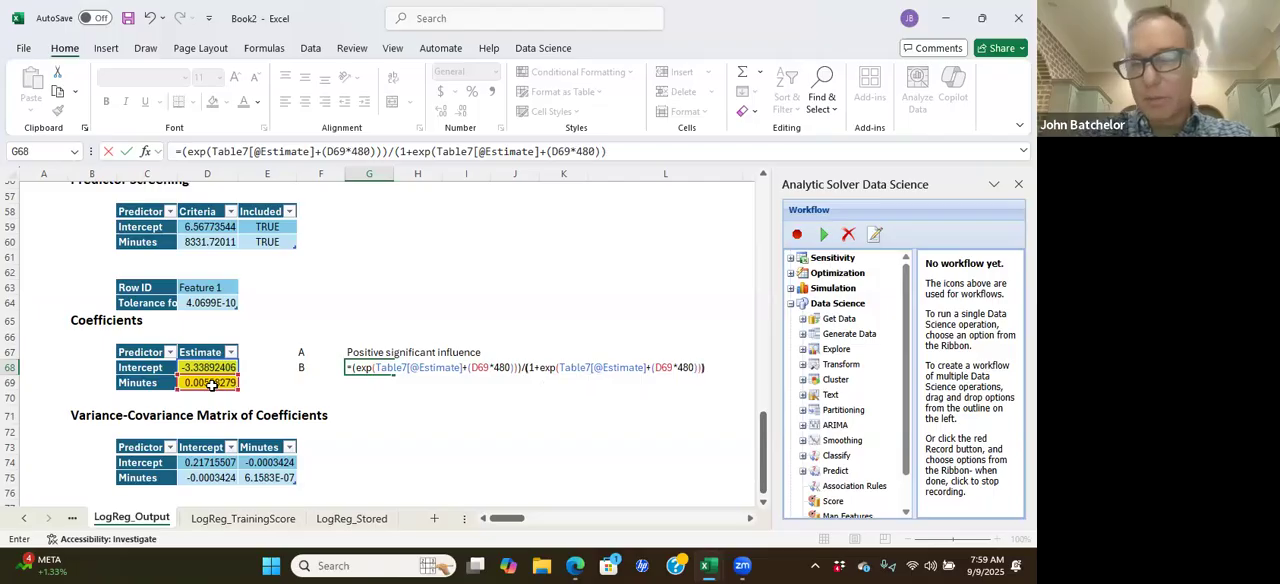
type(")")
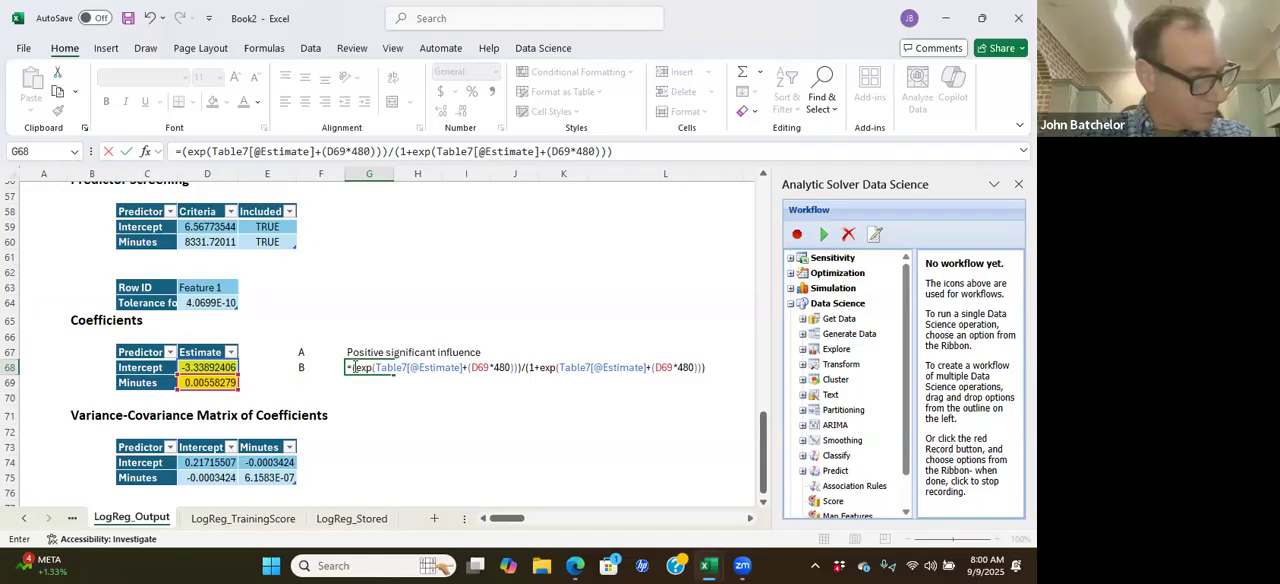
key("Return")
left_click(453, 384)
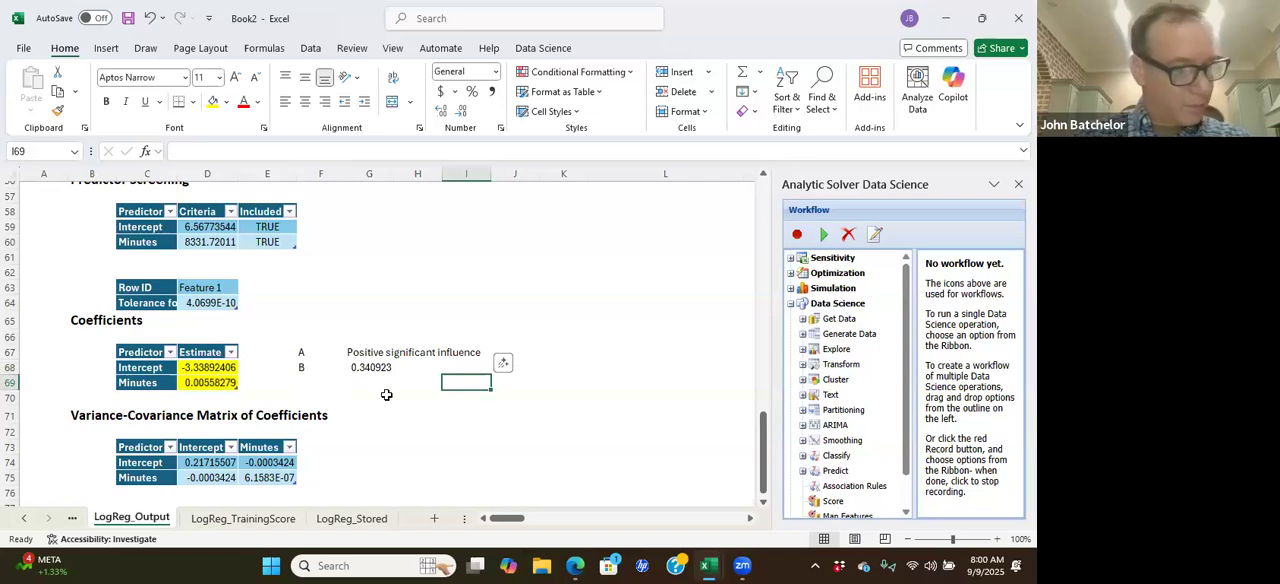